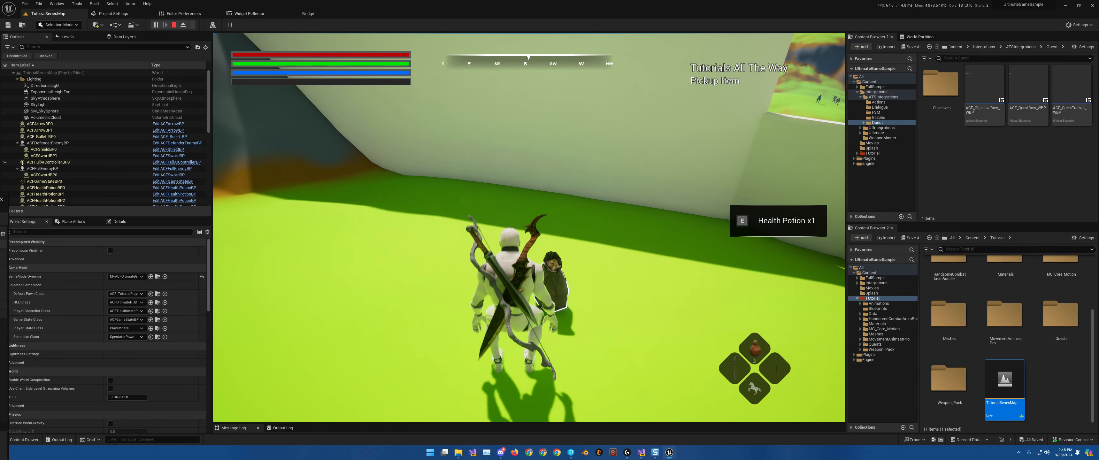
# Step: Playtest the sequential quest by picking up the health potion and opening the door, then end the play session
pyautogui.press('e')
pyautogui.press('w')
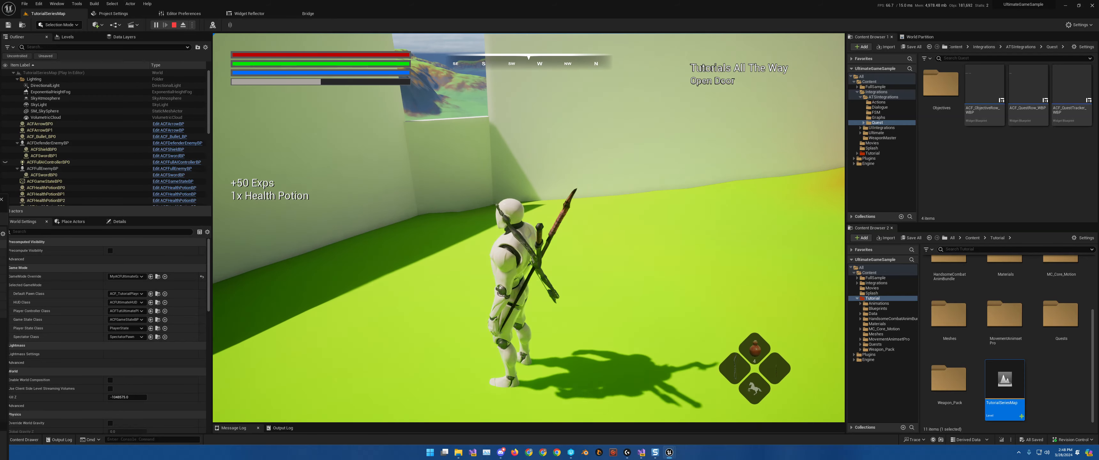
pyautogui.press('w')
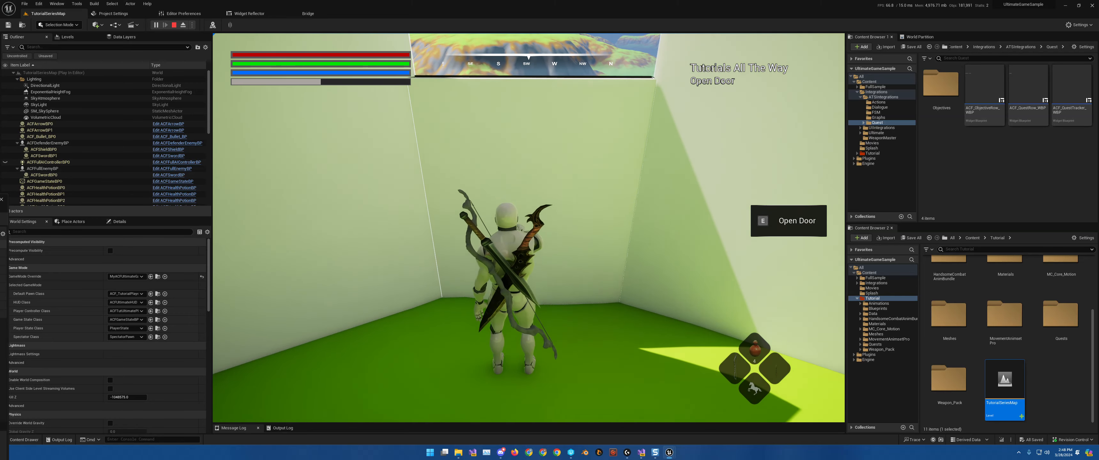
pyautogui.press('e')
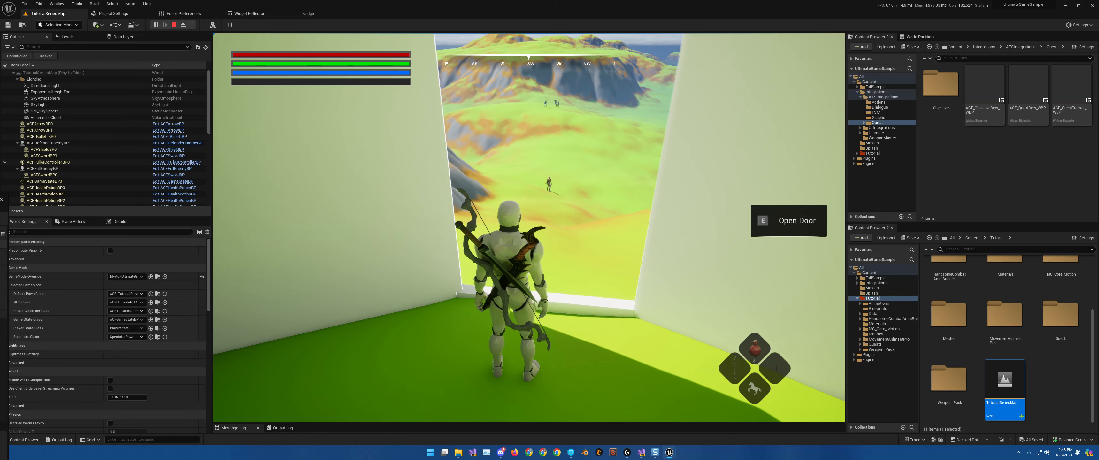
pyautogui.press('s')
pyautogui.press('a')
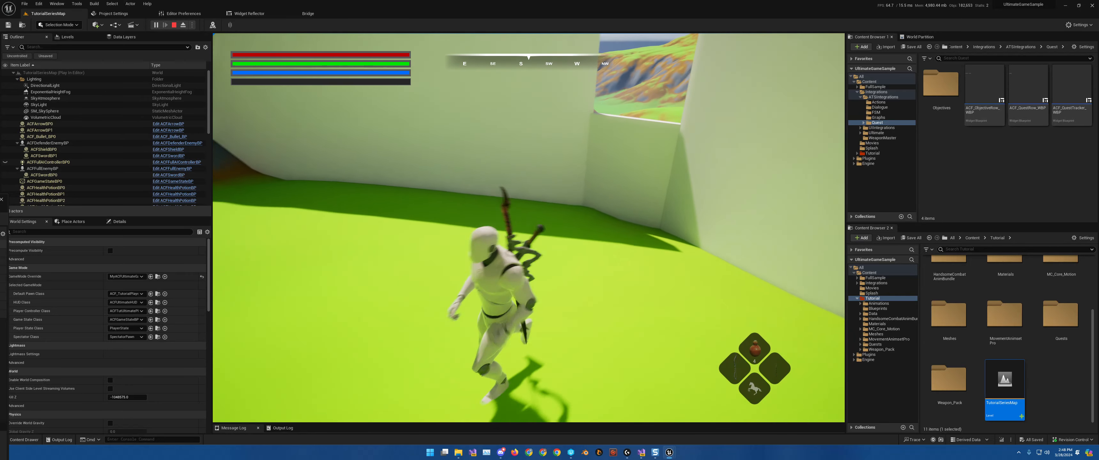
pyautogui.press('Escape')
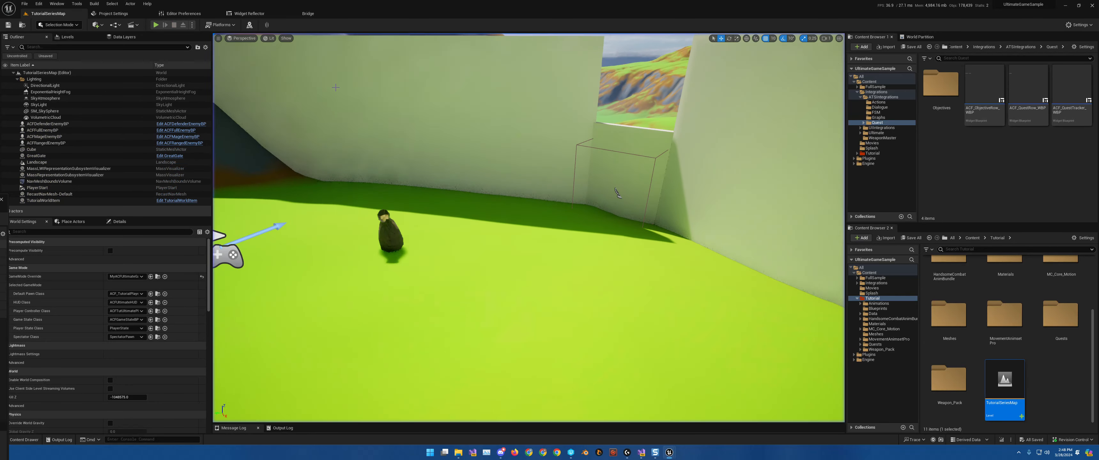
# Step: Clear the activation actions of the Open Door node in the TutorialsAllTheWay quest graph
pyautogui.moveTo(0, 199); pyautogui.dragTo(555, 80)
pyautogui.click(420, 288)
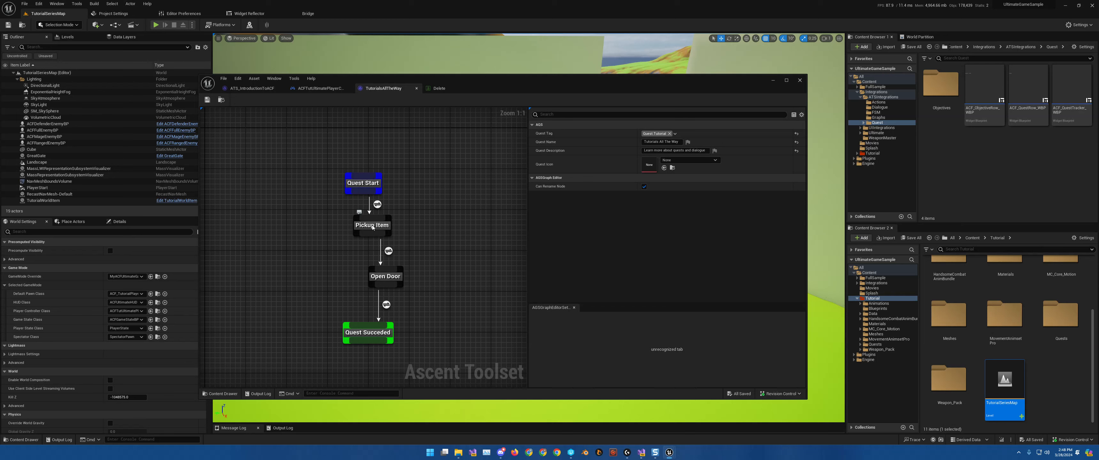
pyautogui.click(391, 280)
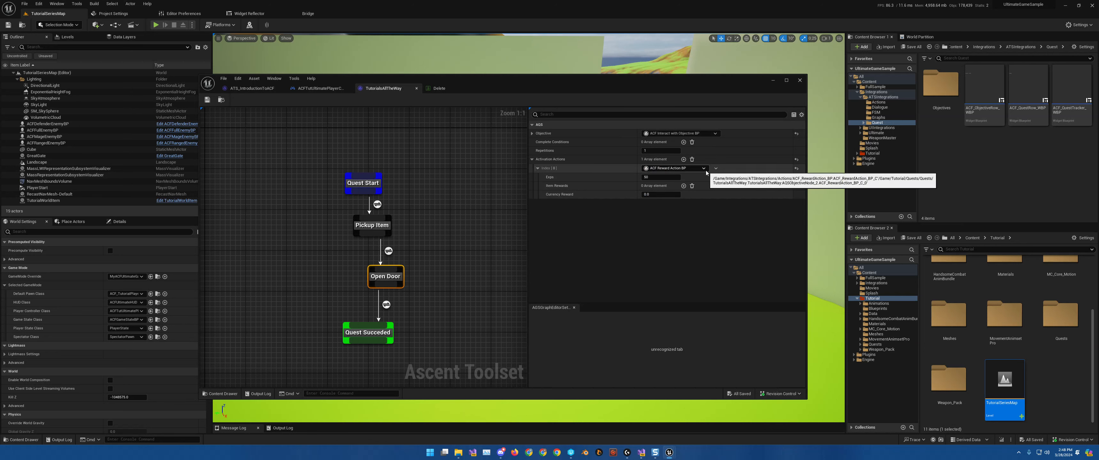
pyautogui.click(692, 159)
# Step: Rewire the quest graph so Quest Start leads separately to Pickup Item and Open Door, each leading to Quest Succeded
pyautogui.moveTo(375, 227); pyautogui.dragTo(316, 252)
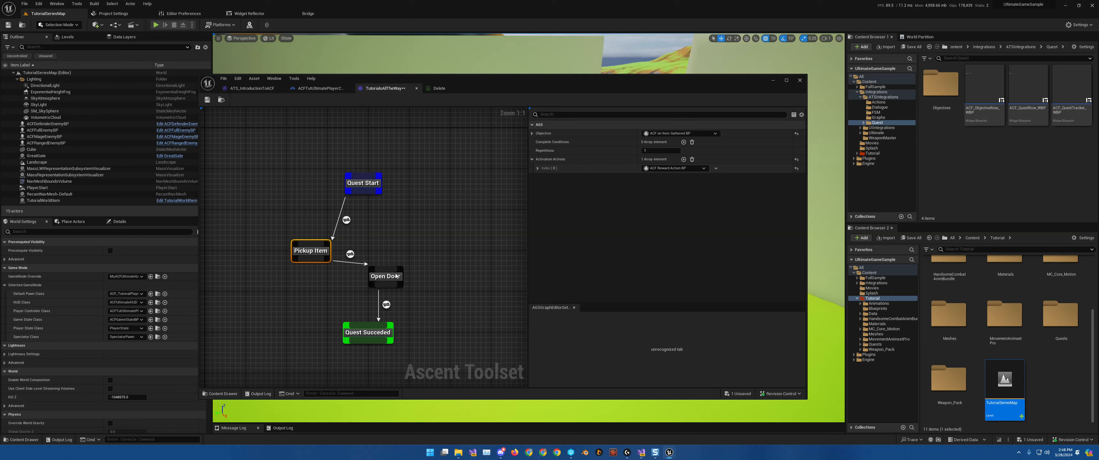
pyautogui.moveTo(386, 278); pyautogui.dragTo(393, 246)
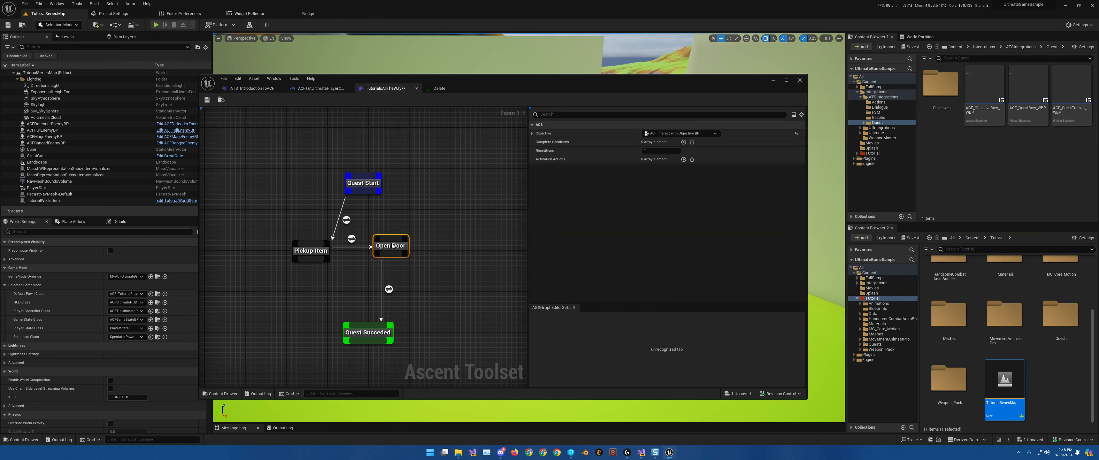
pyautogui.click(351, 239)
pyautogui.press('Delete')
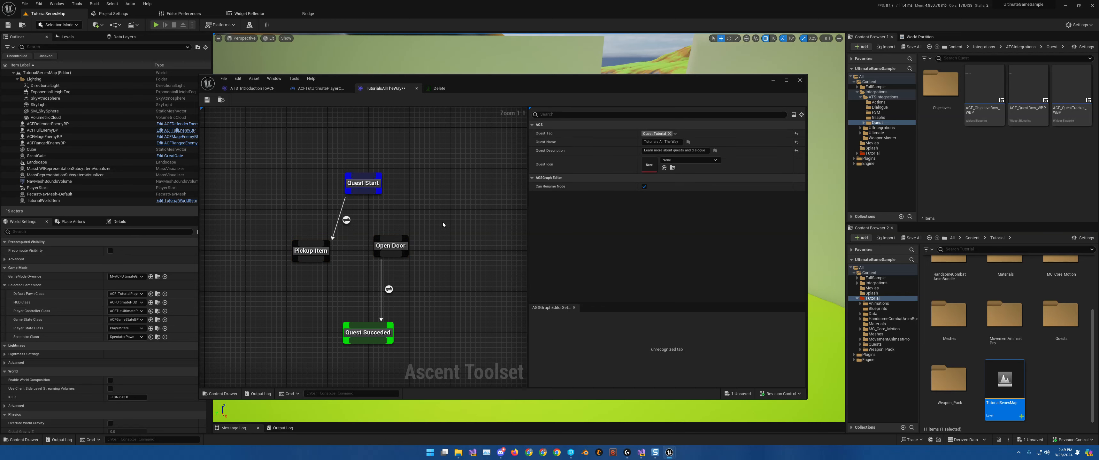
pyautogui.moveTo(361, 193); pyautogui.dragTo(390, 247)
pyautogui.moveTo(310, 260); pyautogui.dragTo(359, 326)
pyautogui.moveTo(312, 255); pyautogui.dragTo(327, 239)
# Step: Open the Exps value in the Quest Succeded node's reward action and save the quest graph
pyautogui.click(381, 340)
pyautogui.click(538, 151)
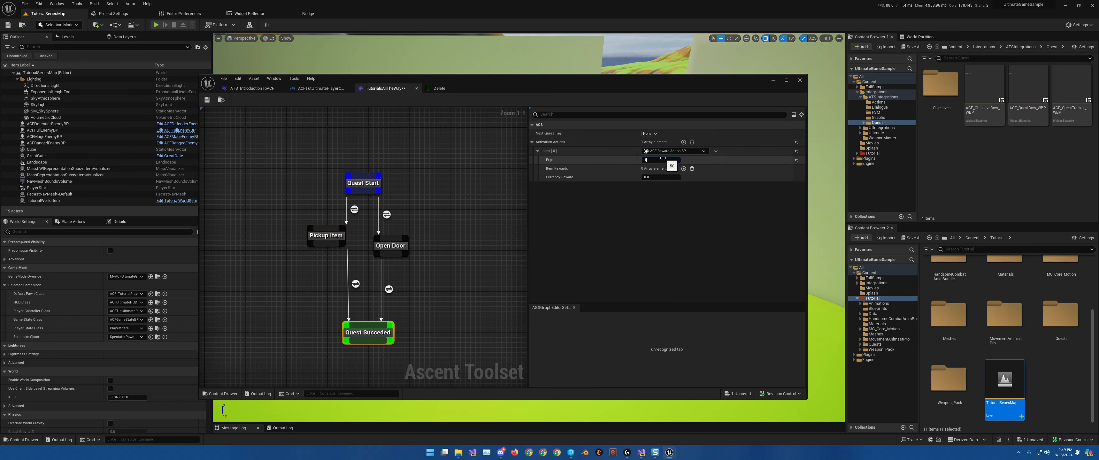
pyautogui.click(433, 230)
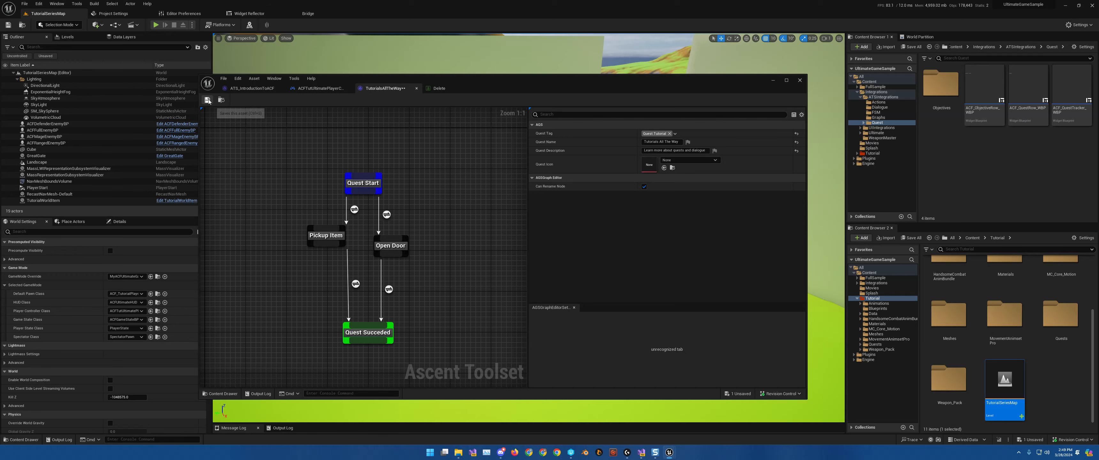
pyautogui.moveTo(544, 85); pyautogui.dragTo(0, 307)
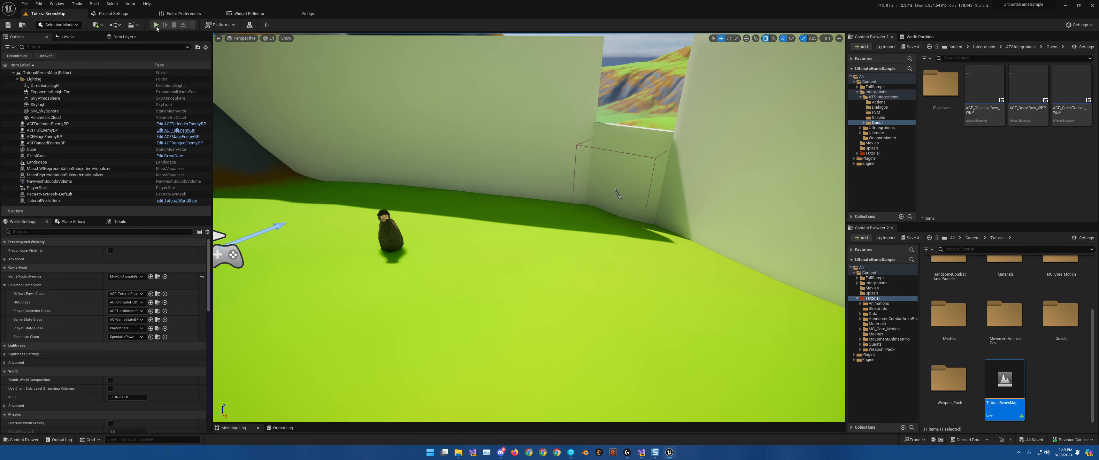
# Step: Playtest the quest with parallel objectives by picking up the health potion, check the quest tracker, and end the play session
pyautogui.click(156, 26)
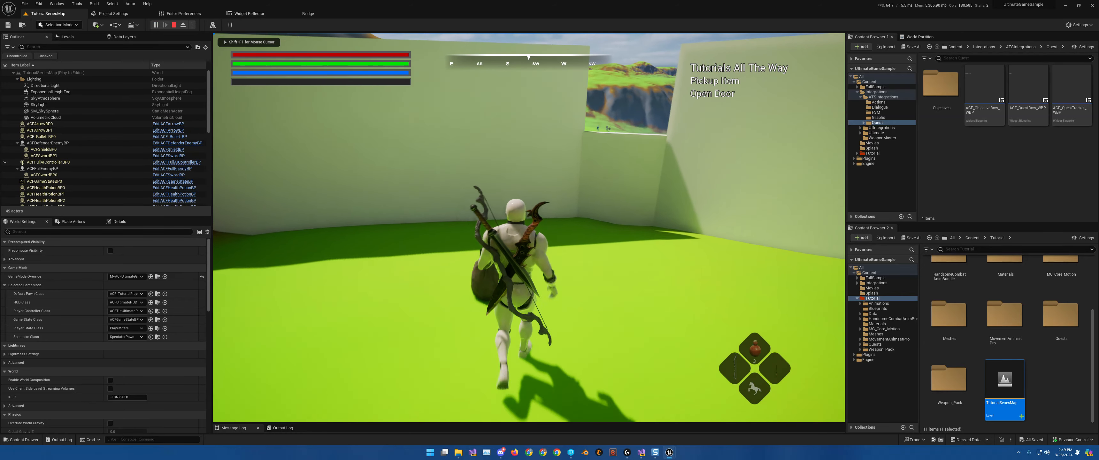
pyautogui.press('s')
pyautogui.press('w')
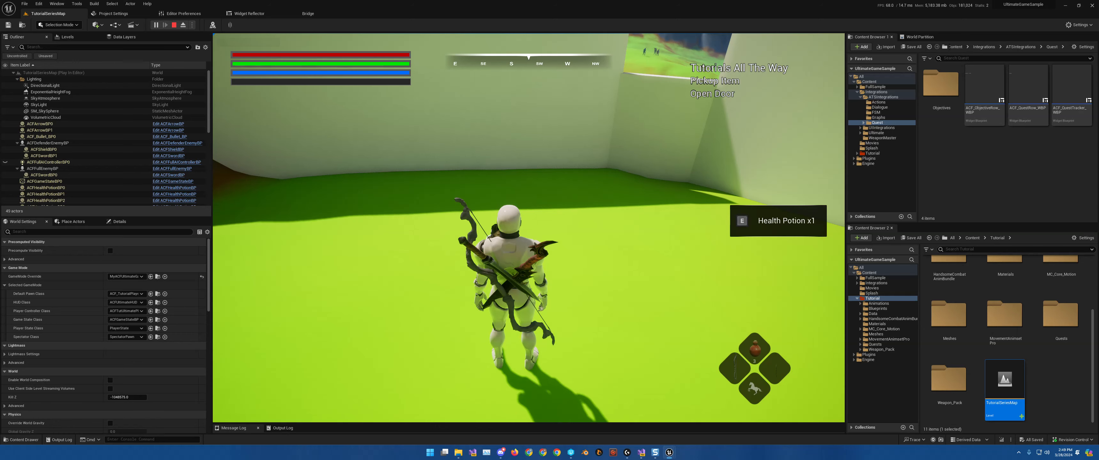
pyautogui.press('e')
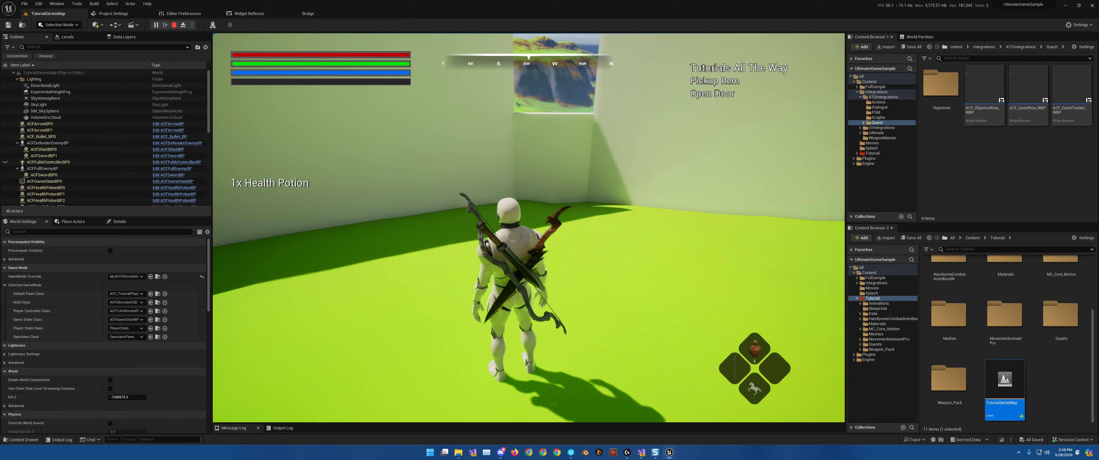
pyautogui.press('w')
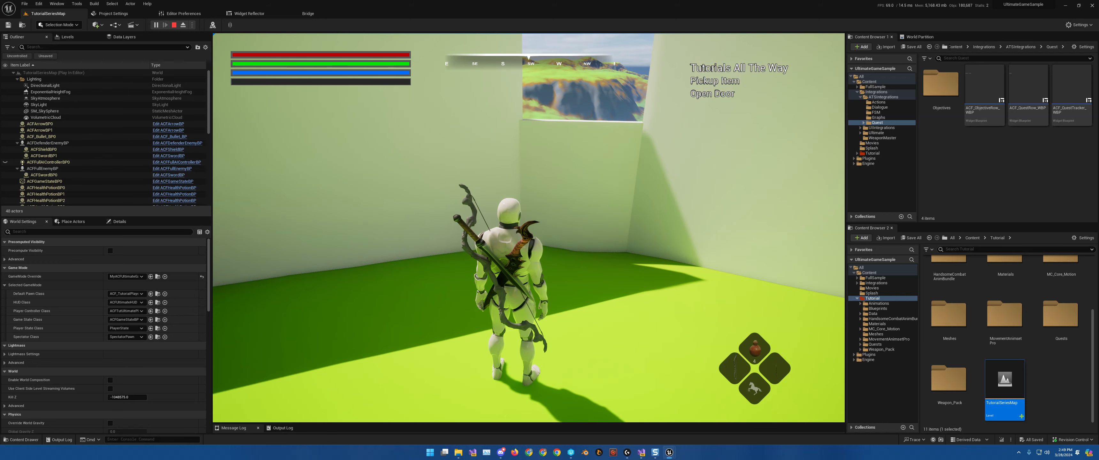
pyautogui.press('Escape')
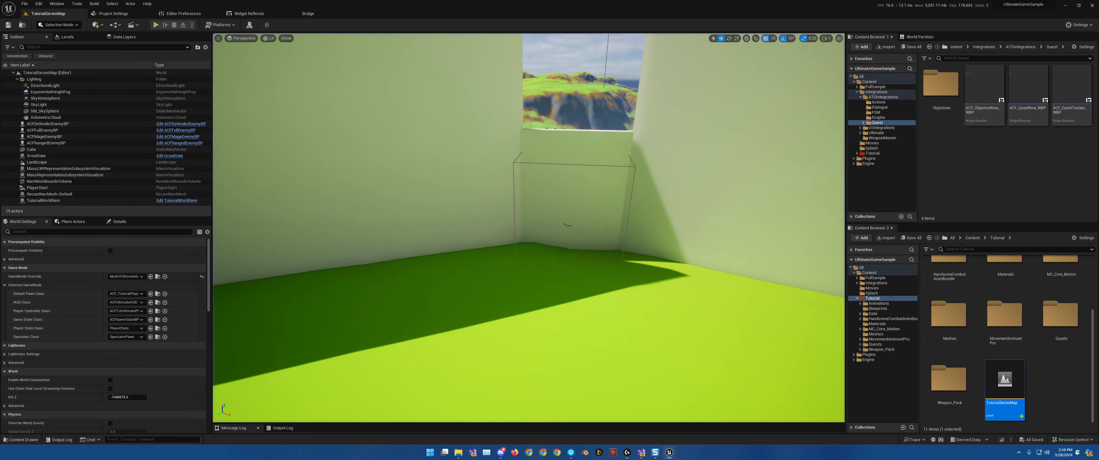
# Step: Open ACF_QuestTracker_WBP and examine the Update at Every Objective branch in its event graph
pyautogui.moveTo(0, 227); pyautogui.dragTo(625, 97)
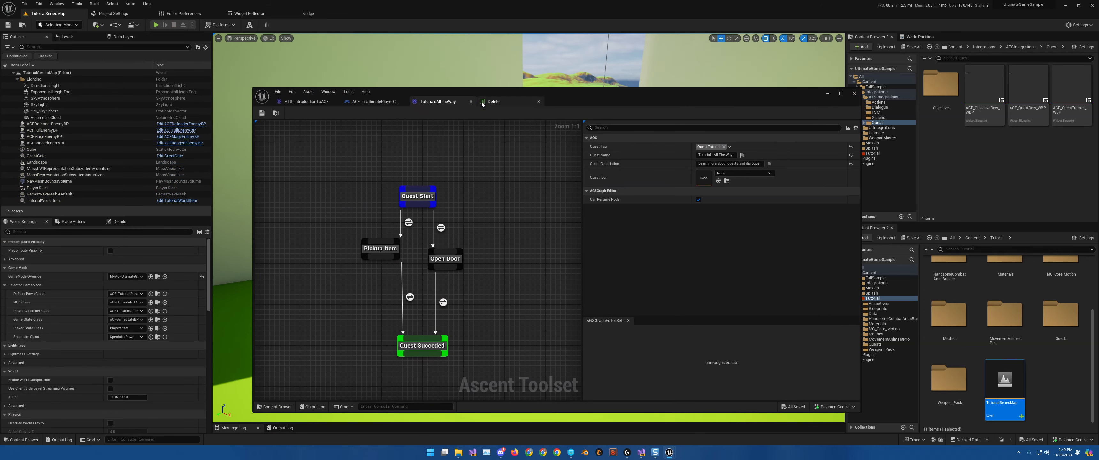
pyautogui.moveTo(376, 105); pyautogui.dragTo(265, 105)
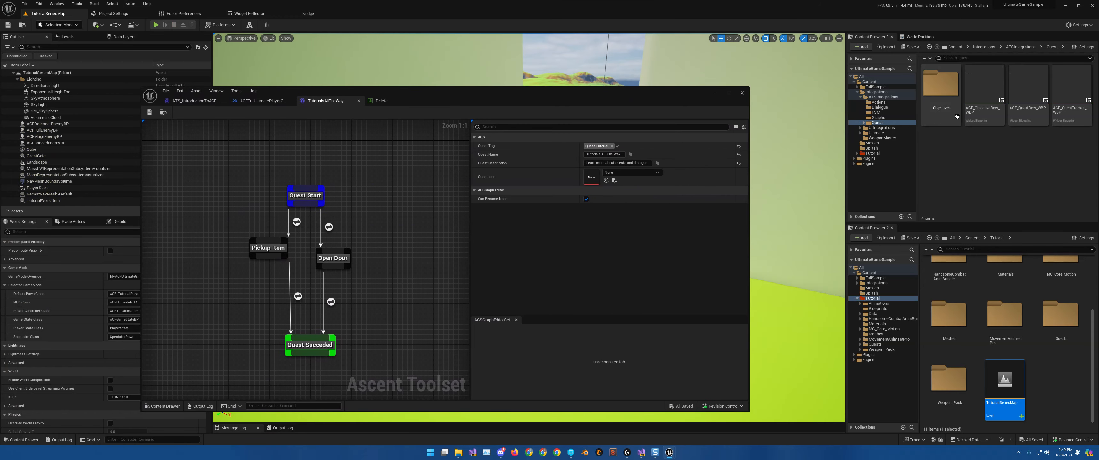
pyautogui.click(1080, 89)
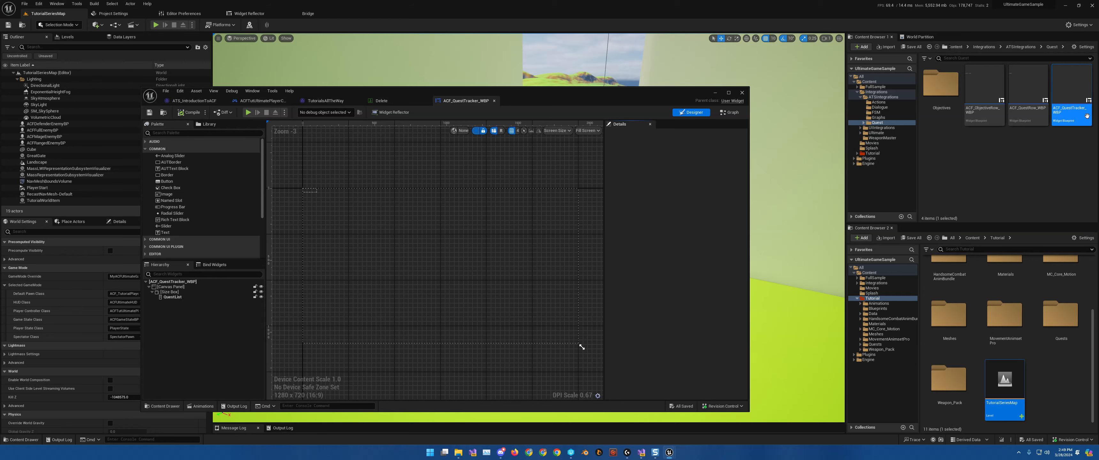
pyautogui.click(737, 114)
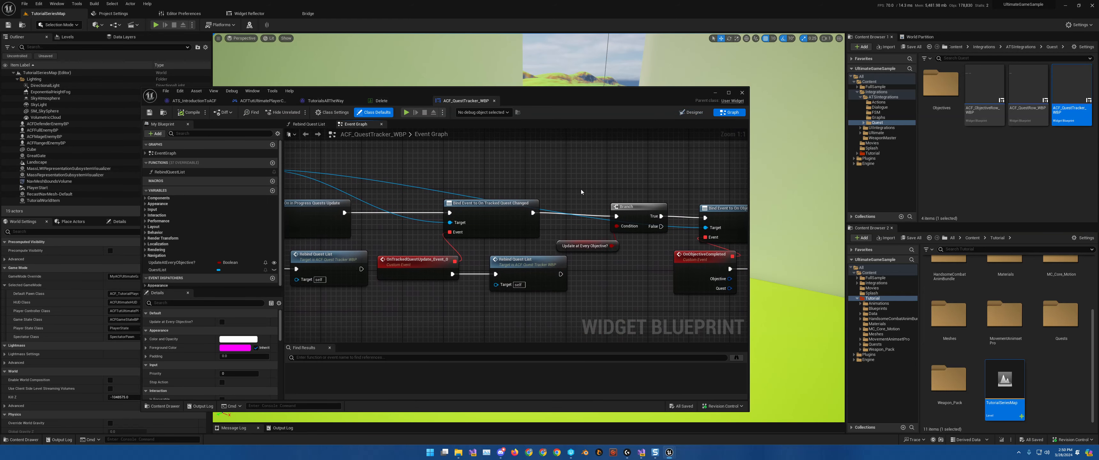
pyautogui.moveTo(612, 247); pyautogui.dragTo(480, 248, button='right')
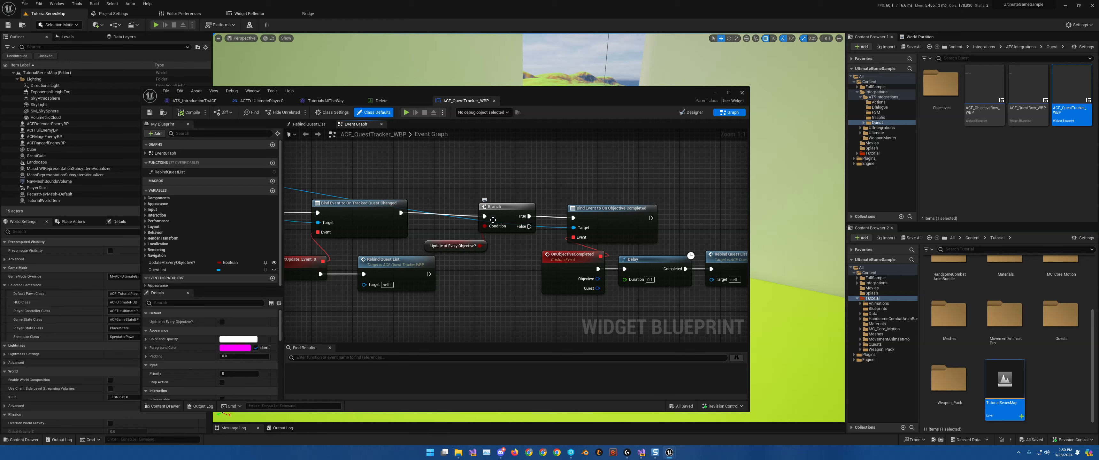
pyautogui.moveTo(528, 251); pyautogui.dragTo(421, 265, button='right')
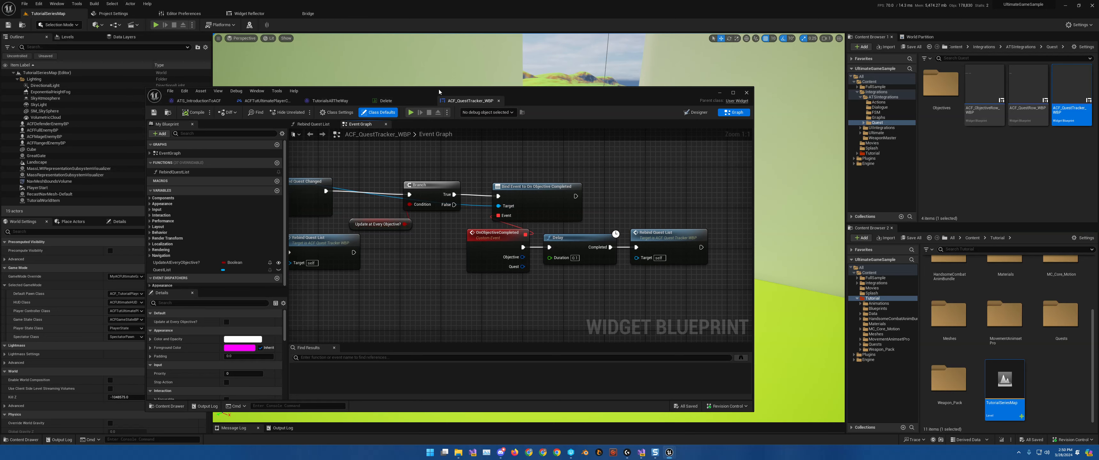
# Step: Open the WBP_UltimateHUD widget from the Integrations folder
pyautogui.moveTo(438, 89); pyautogui.dragTo(547, 79)
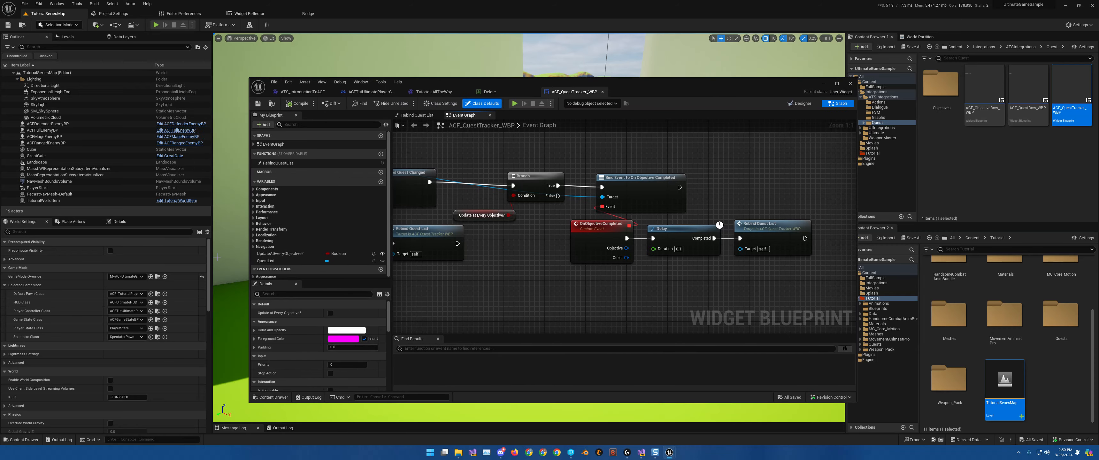
pyautogui.click(156, 302)
pyautogui.scroll(-2, 988, 144)
pyautogui.scroll(-4, 988, 144)
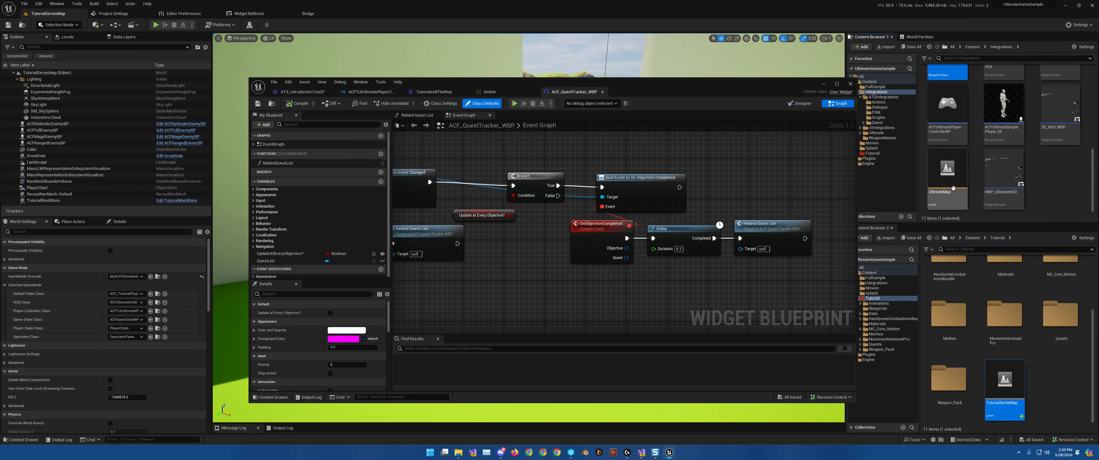
pyautogui.doubleClick(1021, 202)
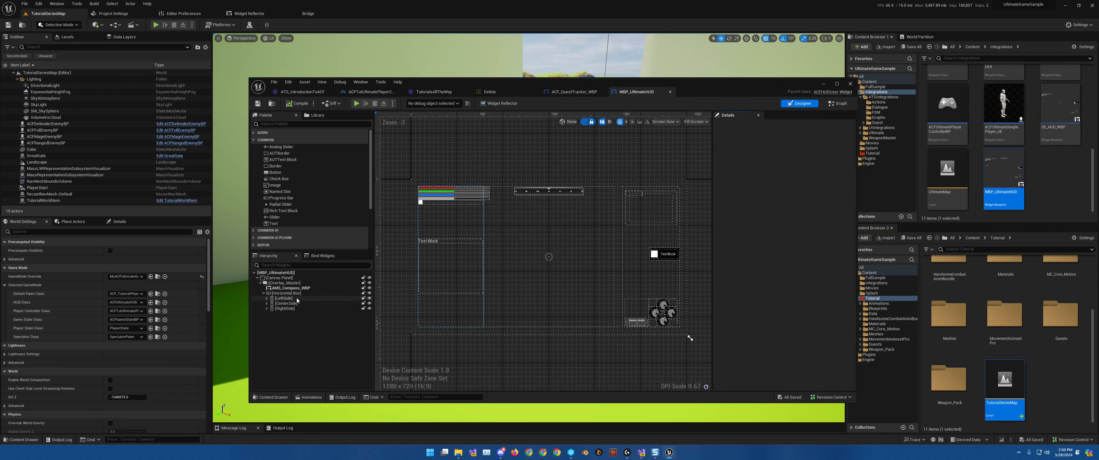
# Step: Enable Update at Every Objective on the HUD's SampleQuestTracker_WBP widget and save the HUD
pyautogui.click(659, 206)
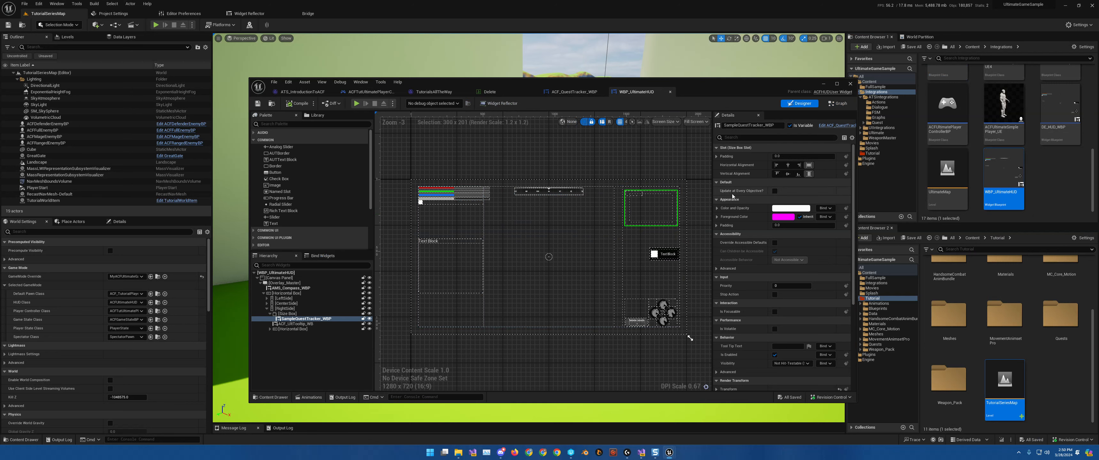
pyautogui.click(775, 192)
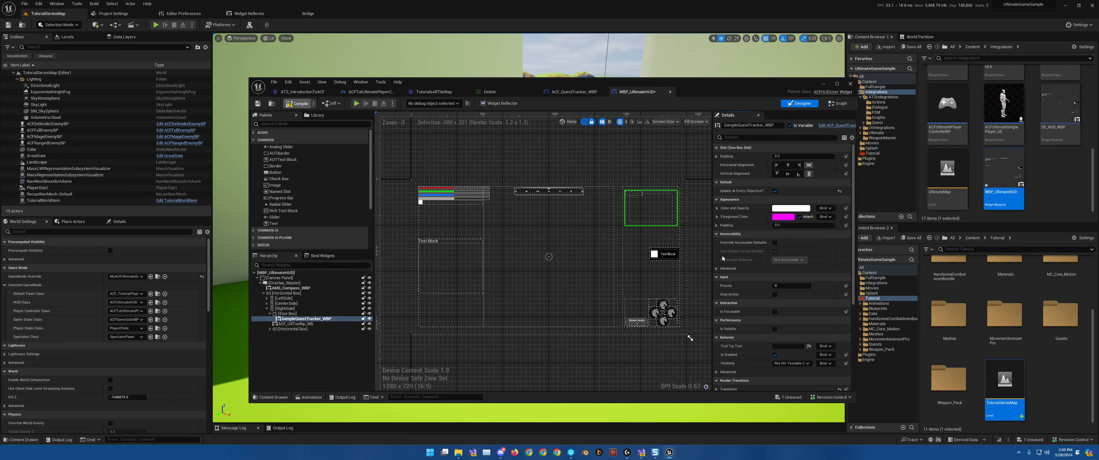
pyautogui.hotkey('ctrl', 's')
pyautogui.click(569, 298)
pyautogui.moveTo(739, 83); pyautogui.dragTo(0, 163)
# Step: Move the TutorialWorldItem pouch farther from the player start, toward the wall, and snap it down to the ground
pyautogui.click(156, 25)
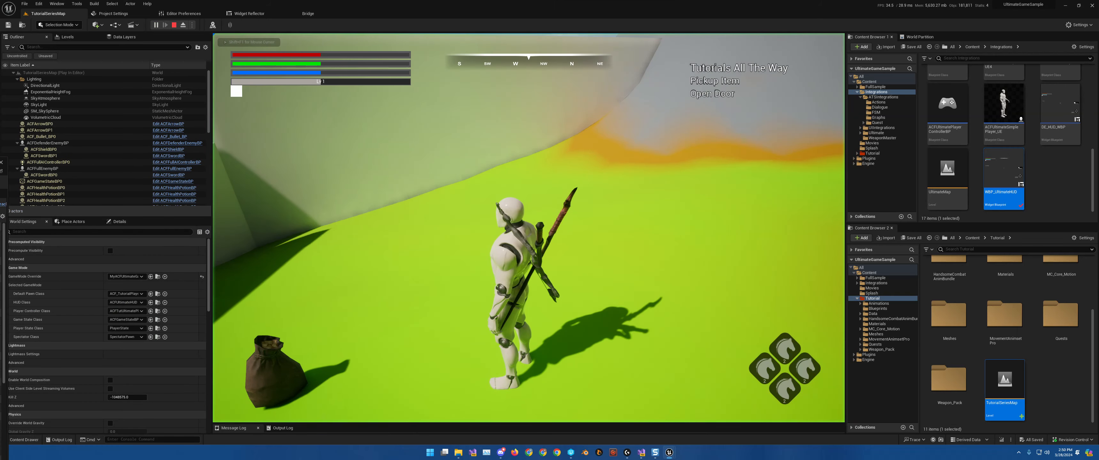
pyautogui.press('Escape')
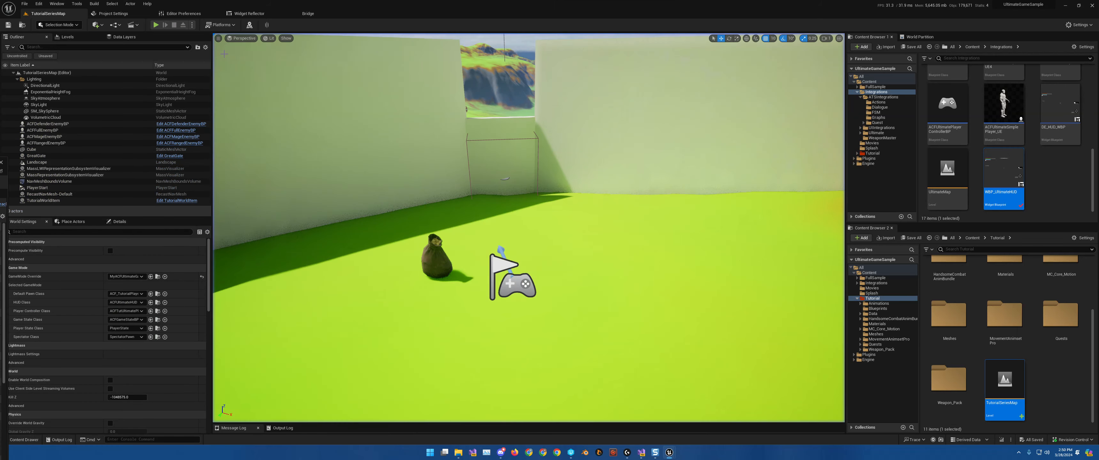
pyautogui.click(438, 261)
pyautogui.moveTo(439, 276); pyautogui.dragTo(390, 244)
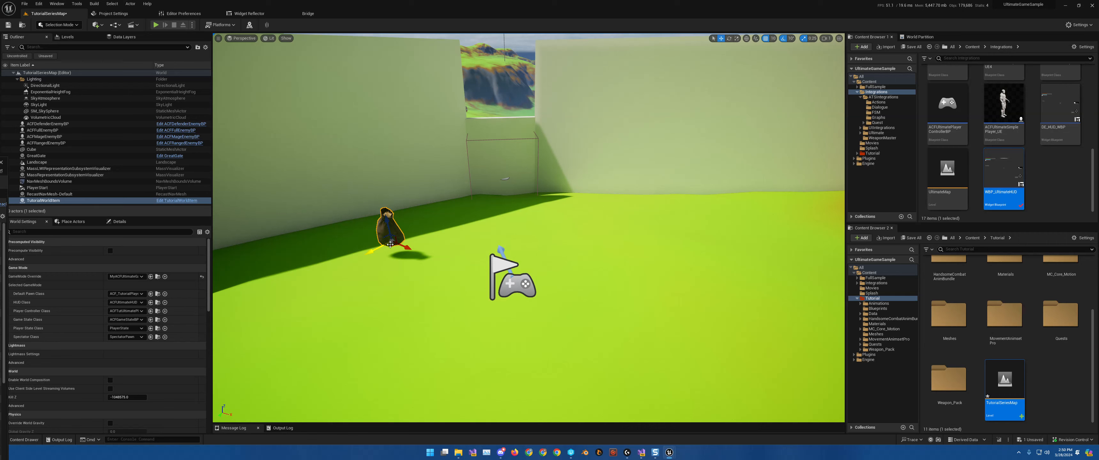
pyautogui.press('End')
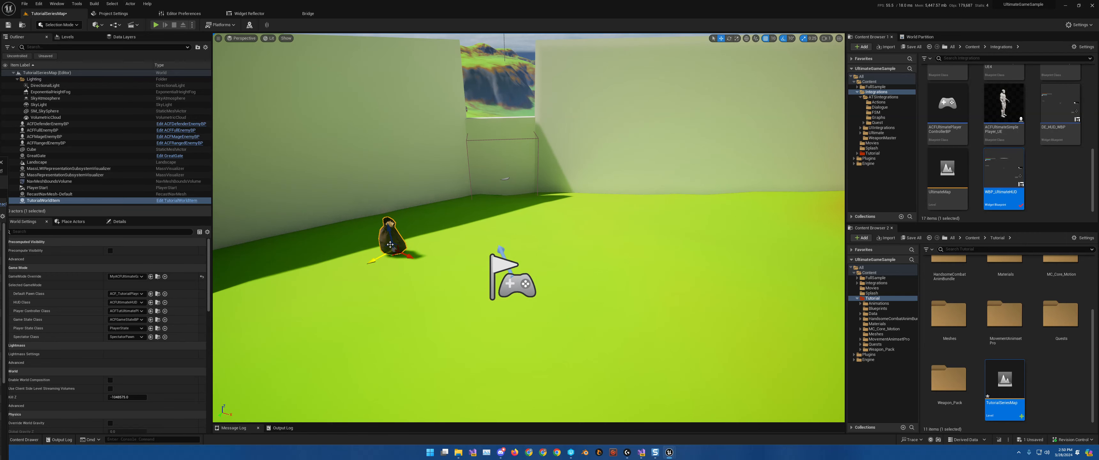
# Step: Play-test the quest by gathering the Health Potion pouch and opening the door, checking the HUD tracker, and stop the session
pyautogui.click(157, 25)
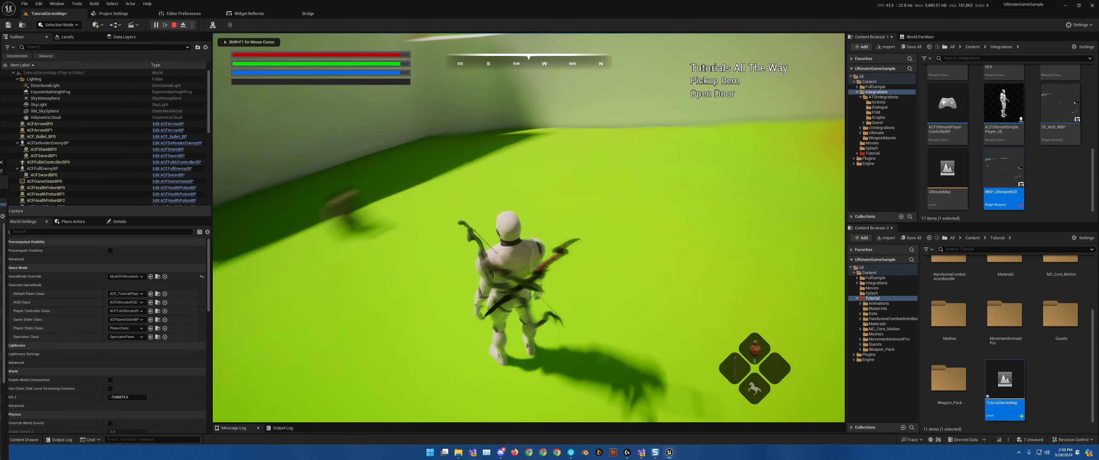
pyautogui.press('w')
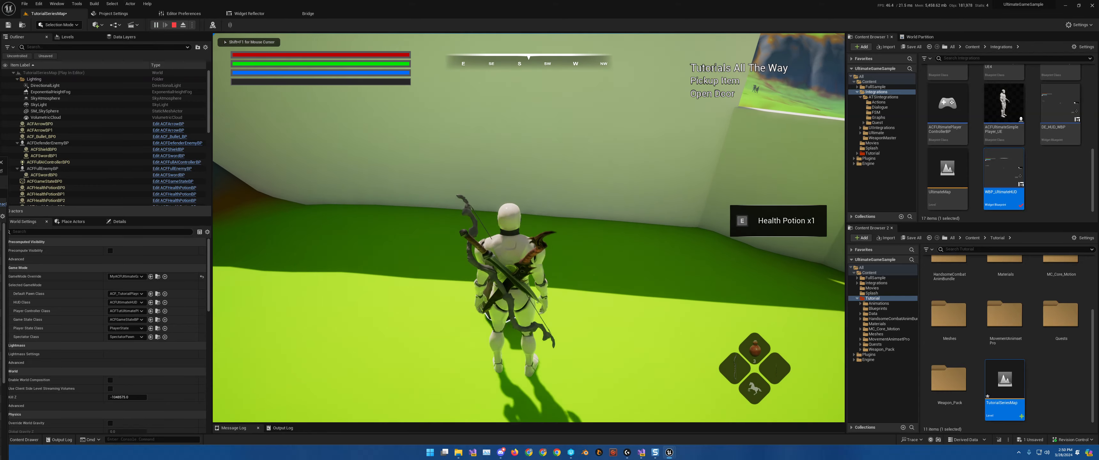
pyautogui.press('e')
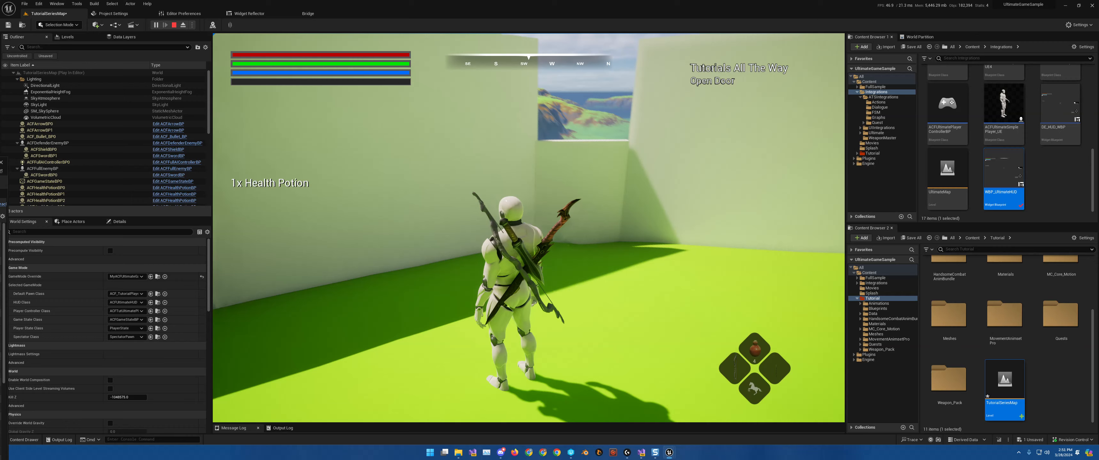
pyautogui.press('w')
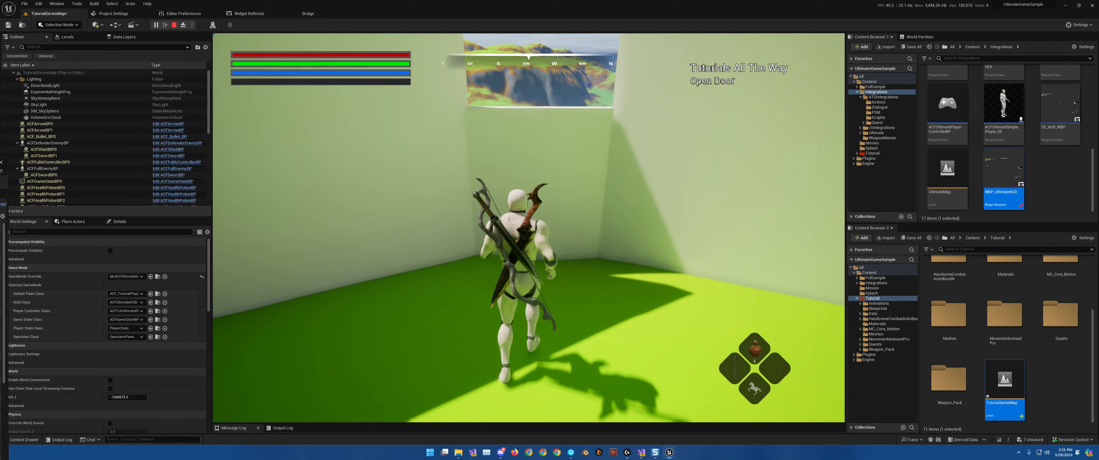
pyautogui.press('e')
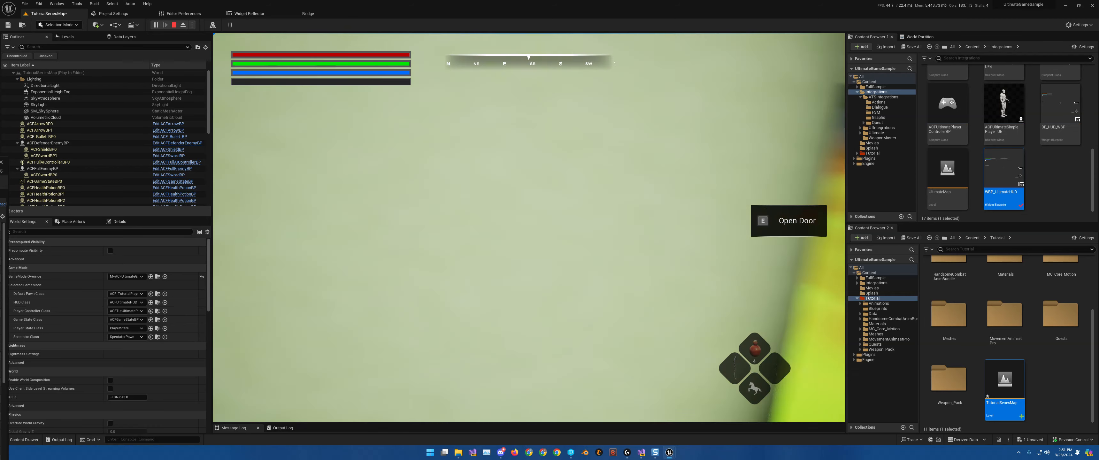
pyautogui.press('s')
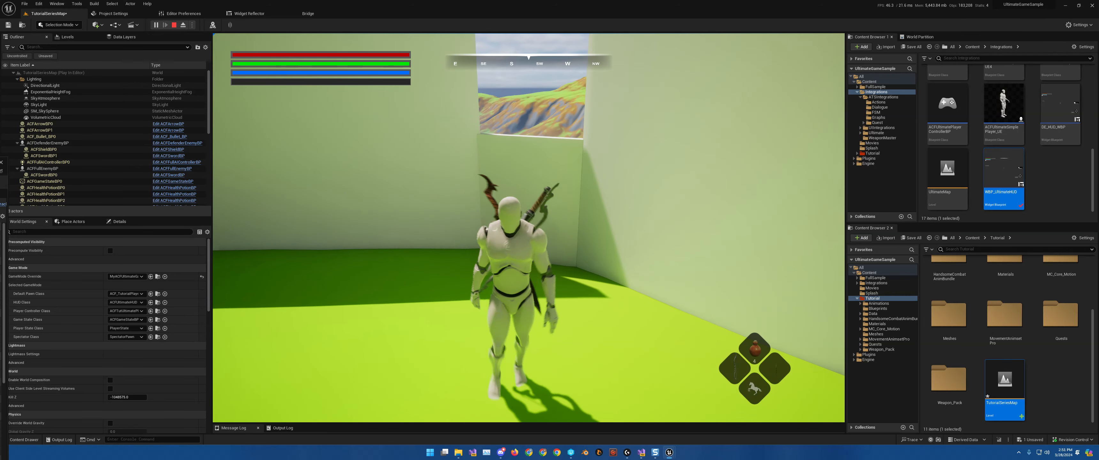
pyautogui.press('Escape')
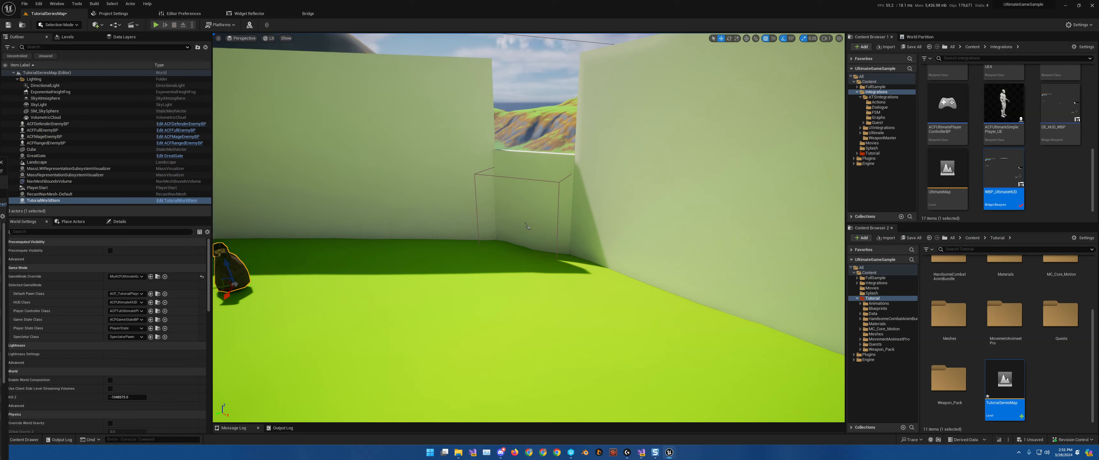
# Step: Return to the TutorialsAllTheWay quest graph and expand the objective settings of the Pickup Item node
pyautogui.moveTo(0, 163); pyautogui.dragTo(520, 90)
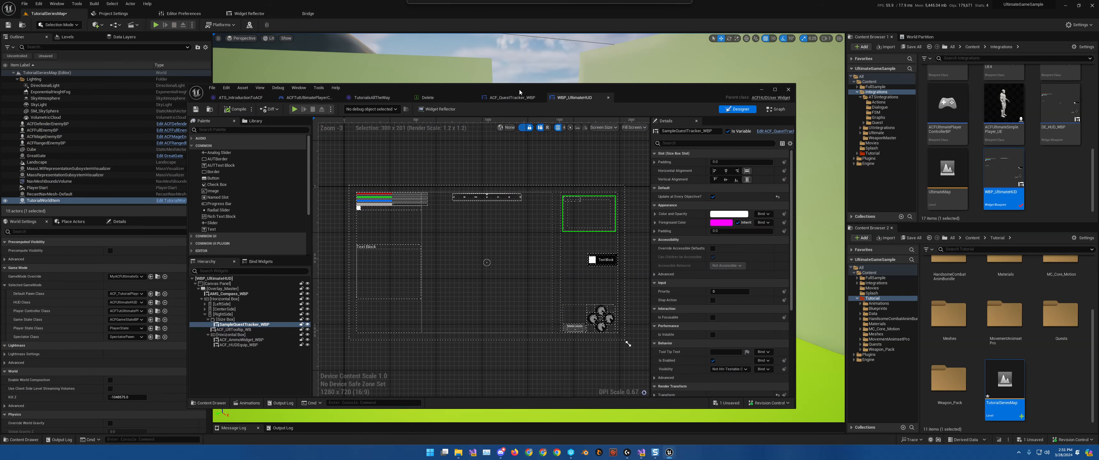
pyautogui.click(371, 98)
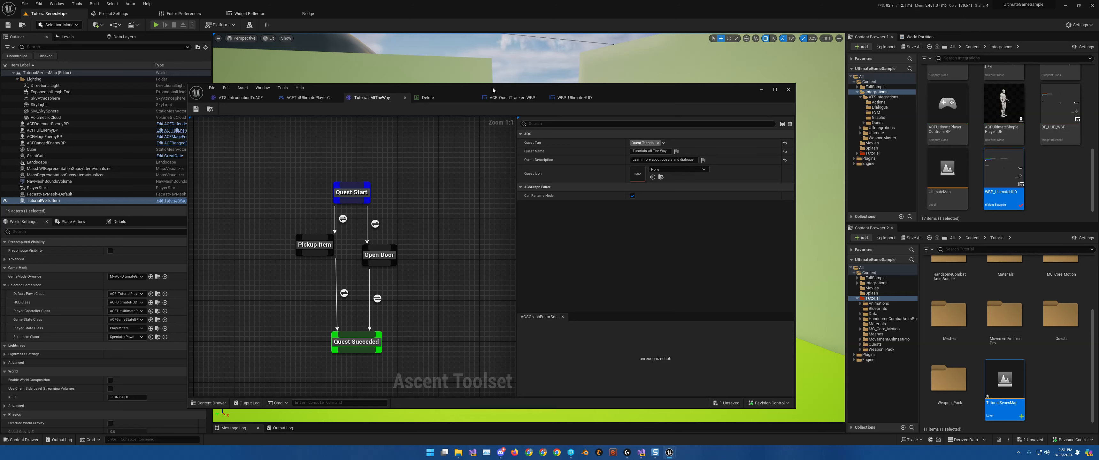
pyautogui.click(321, 249)
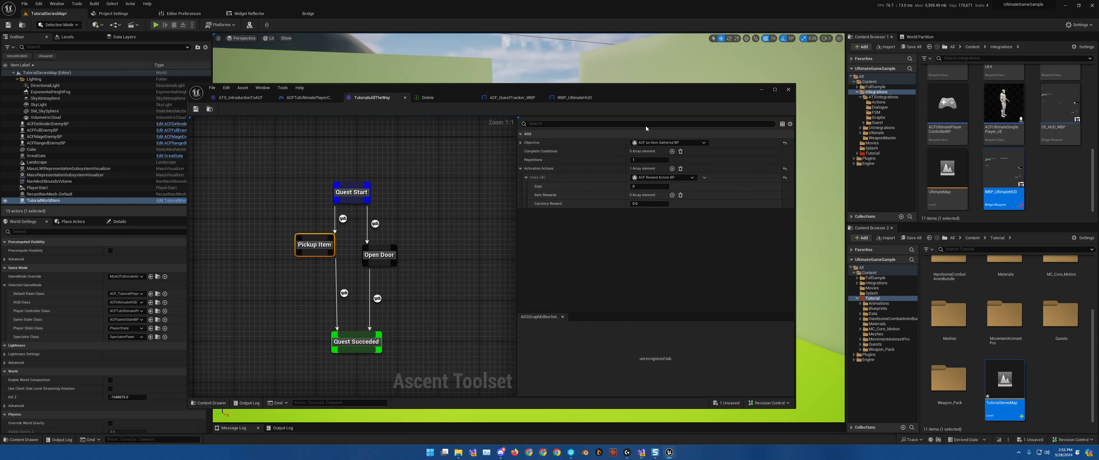
pyautogui.click(520, 168)
pyautogui.click(520, 143)
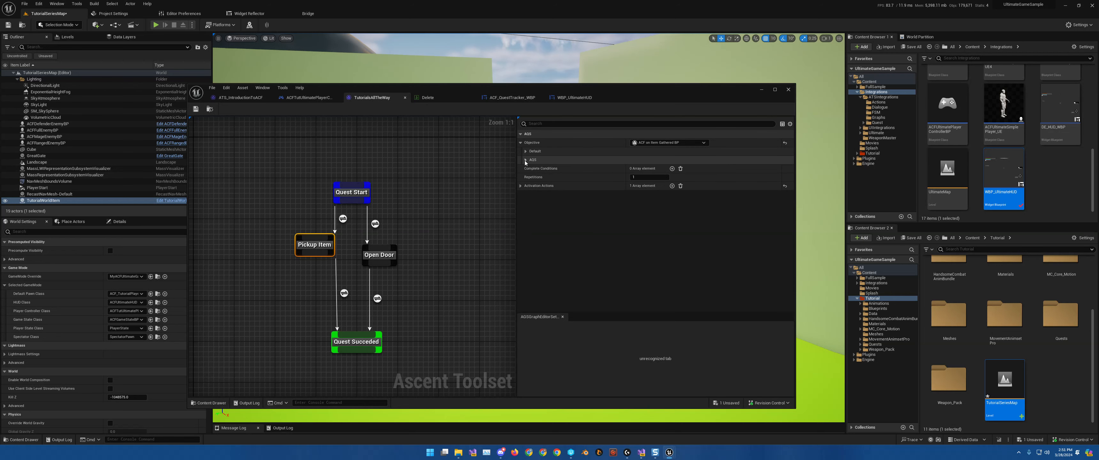
pyautogui.click(525, 160)
# Step: Examine the Pickup Item objective's referenced actors and Items to Check against the pouch placed in the level
pyautogui.moveTo(628, 89); pyautogui.dragTo(448, 217)
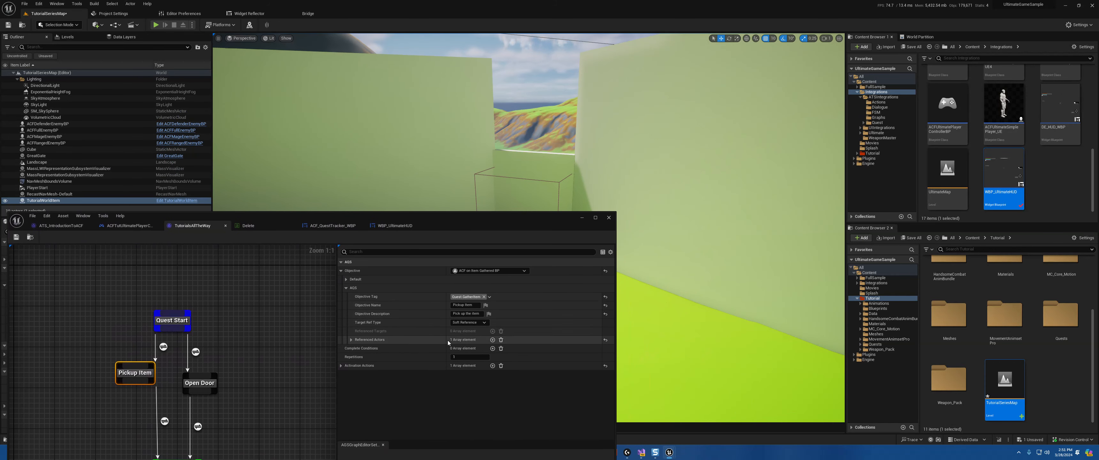
pyautogui.click(351, 340)
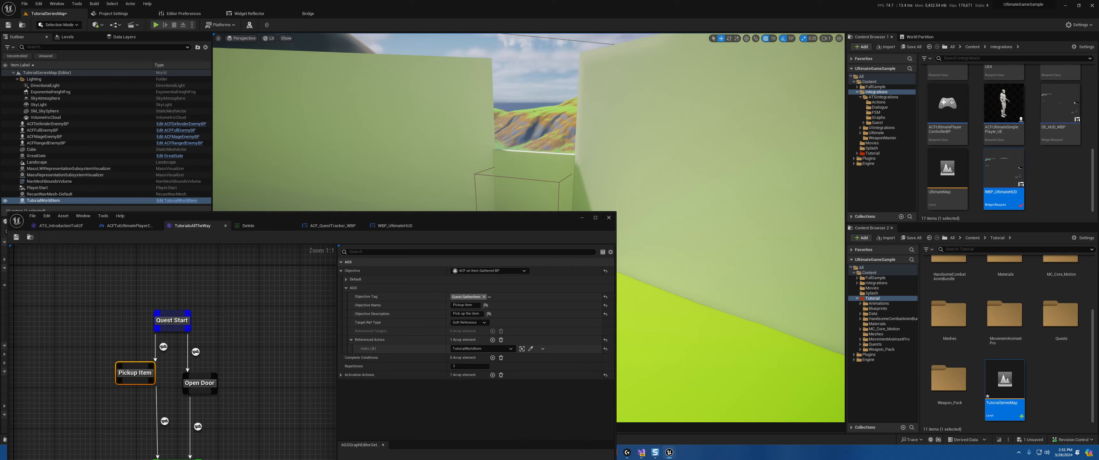
pyautogui.press('f')
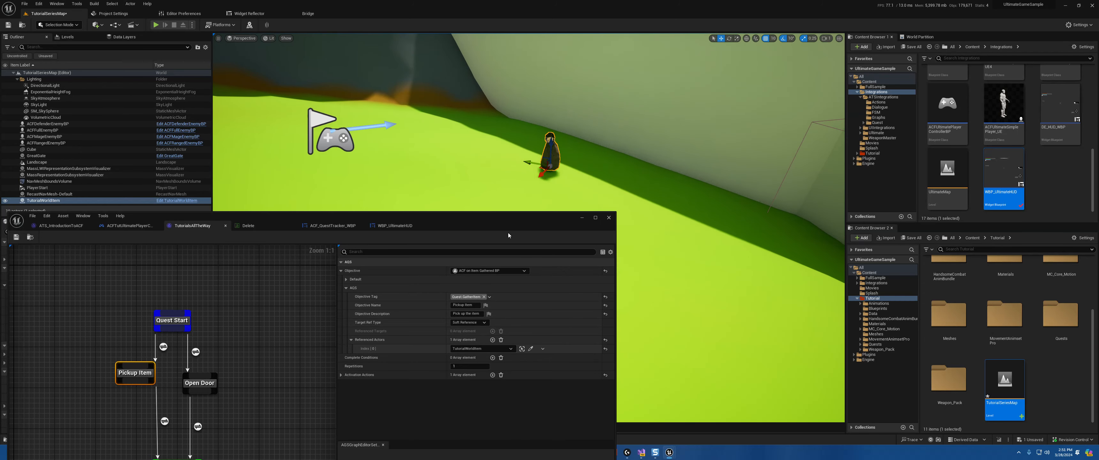
pyautogui.click(347, 280)
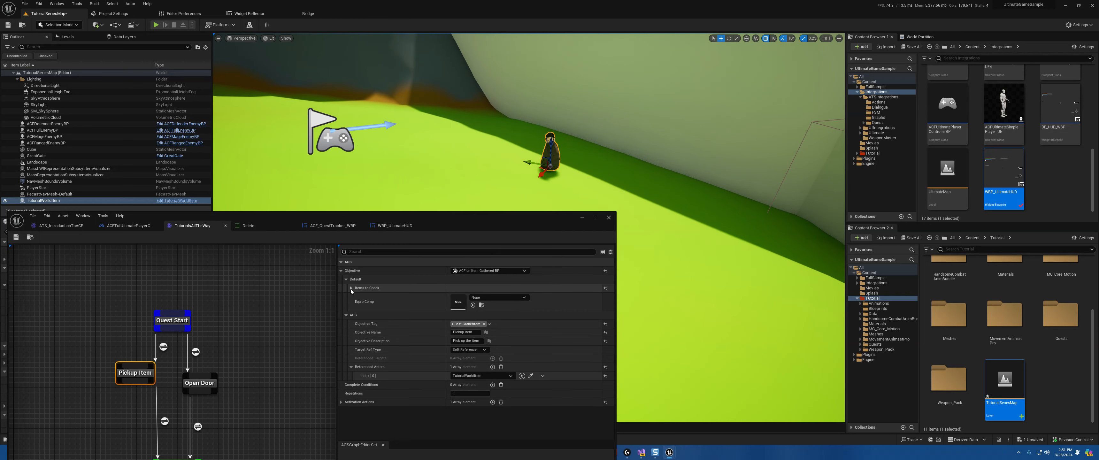
pyautogui.click(351, 288)
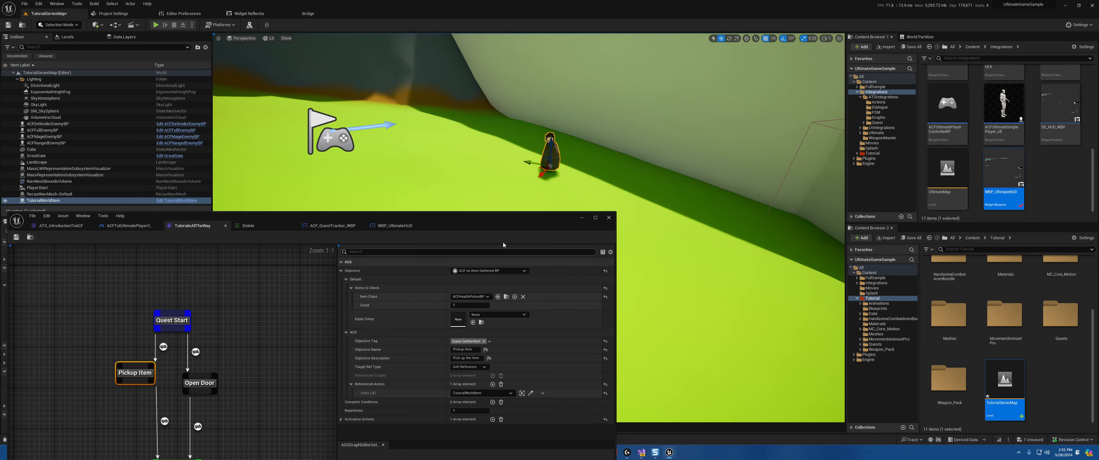
pyautogui.moveTo(477, 218); pyautogui.dragTo(684, 194)
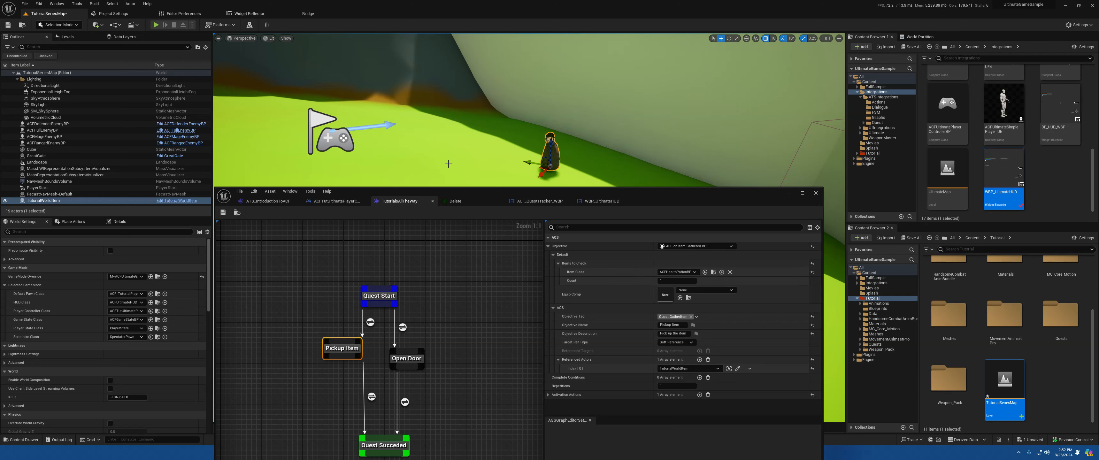
# Step: Open the TutorialWorldItem blueprint and inspect the settings of its AGSQuestTarget component
pyautogui.click(182, 202)
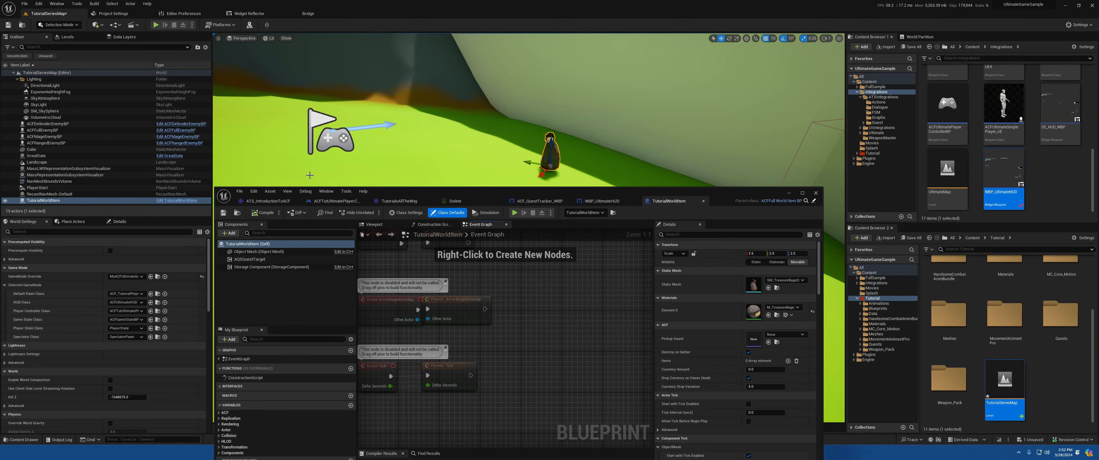
pyautogui.rightClick(1036, 360)
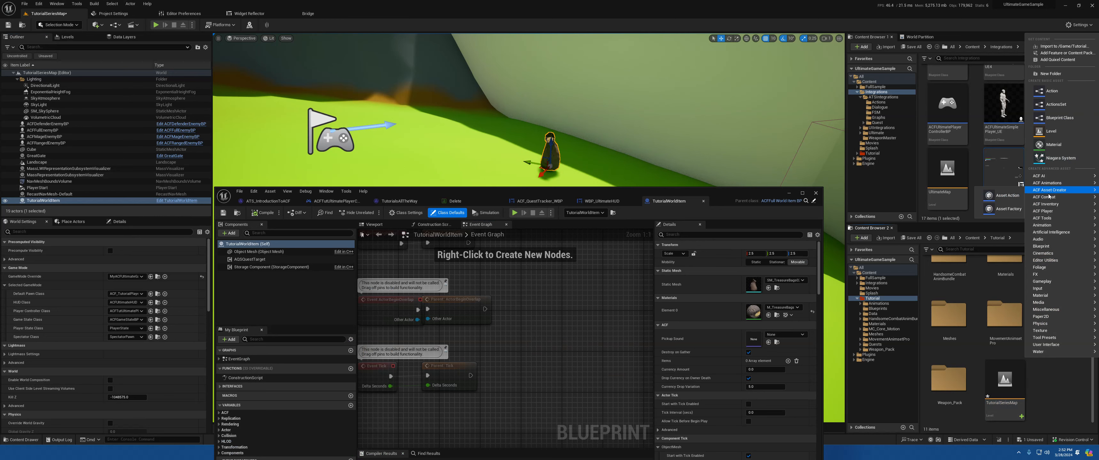
pyautogui.moveTo(1049, 205)
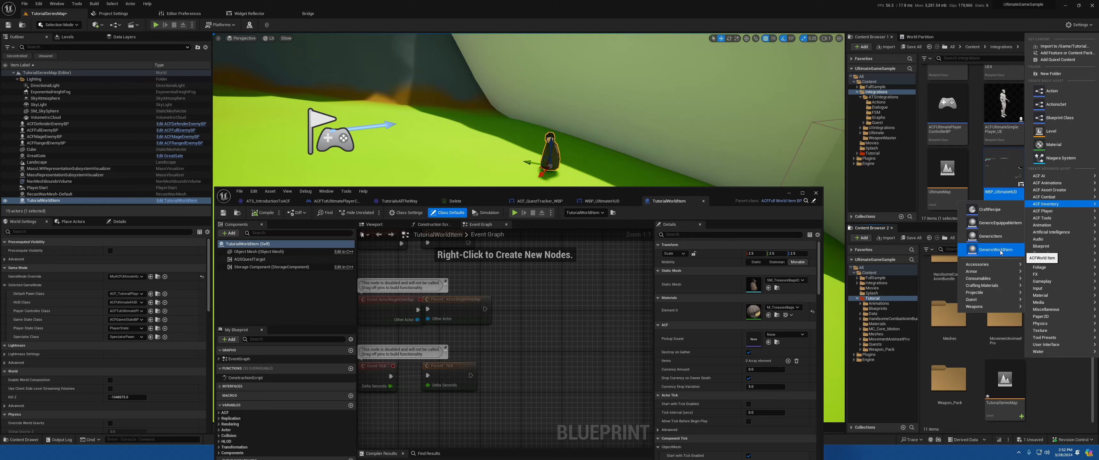
pyautogui.click(717, 195)
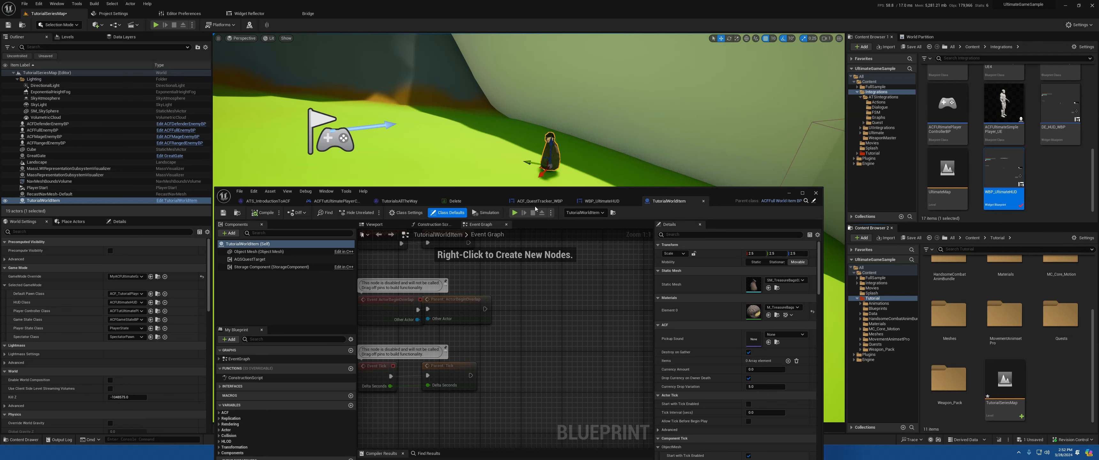
pyautogui.click(248, 260)
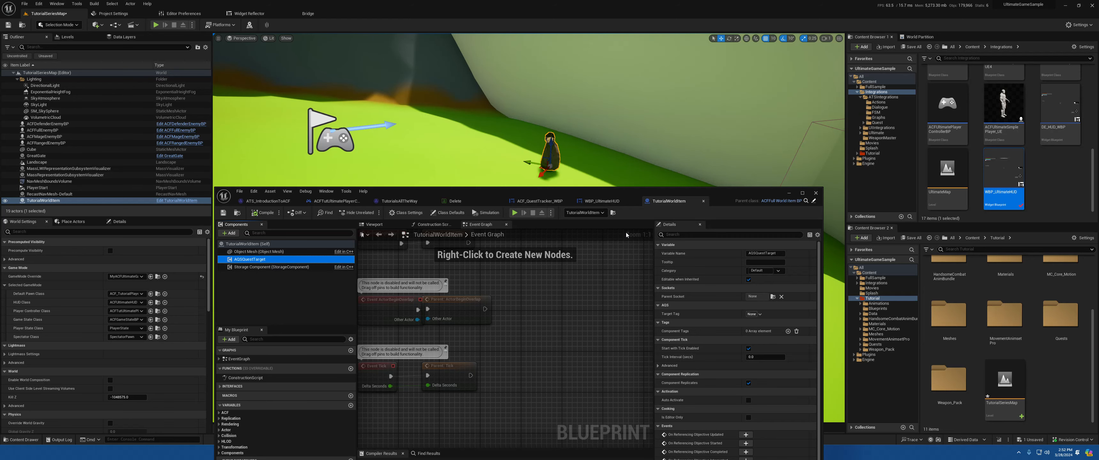
# Step: Open the GreatGate actor's blueprint and inspect the target tag of its AGSQuestTarget component
pyautogui.click(601, 201)
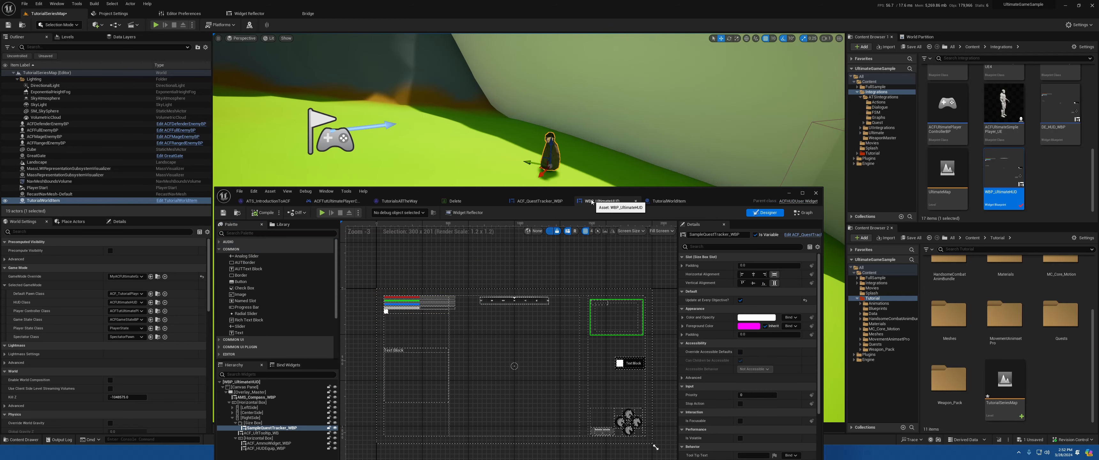
pyautogui.click(542, 203)
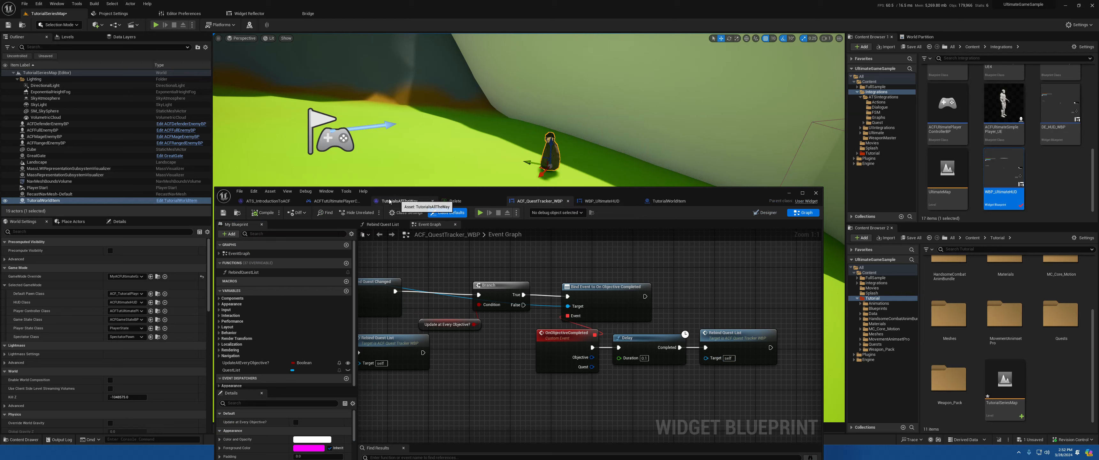
pyautogui.moveTo(457, 118); pyautogui.dragTo(488, 91, button='right')
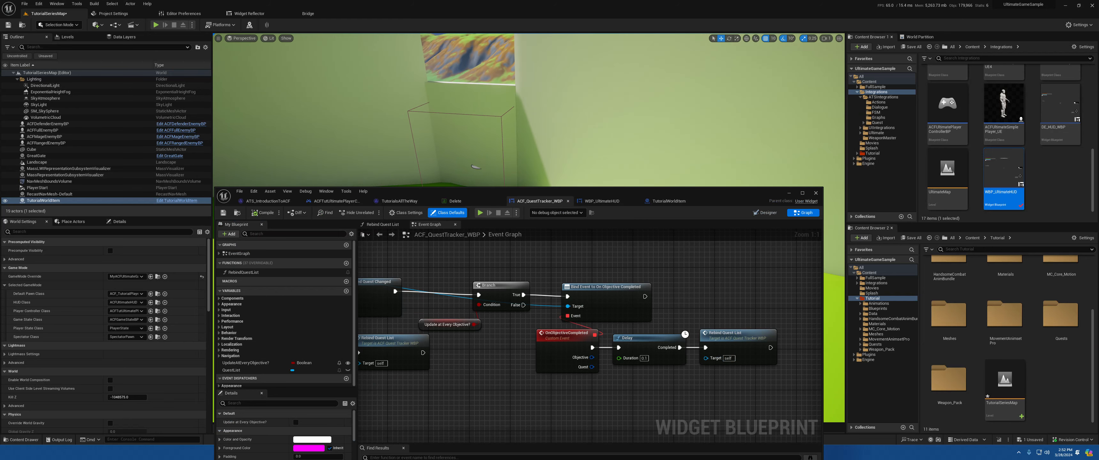
pyautogui.click(107, 156)
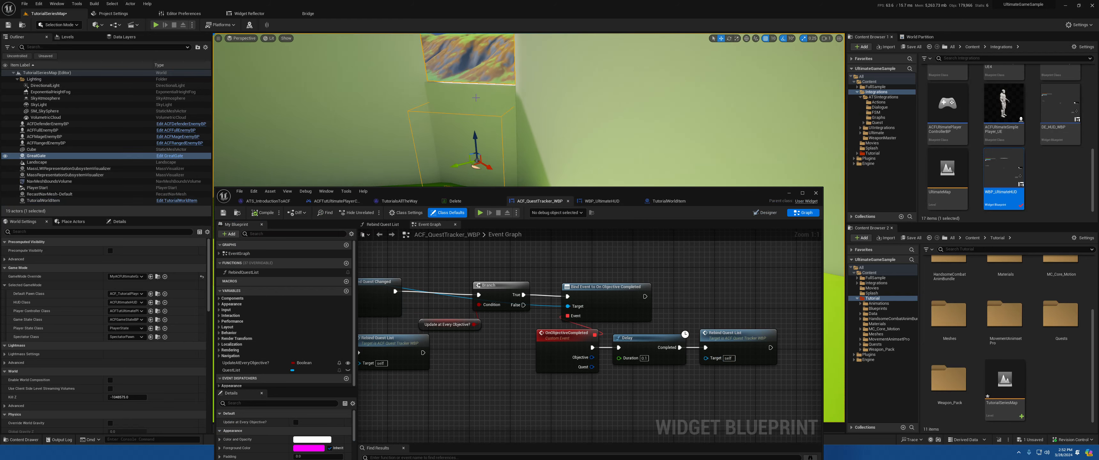
pyautogui.click(174, 156)
pyautogui.click(252, 290)
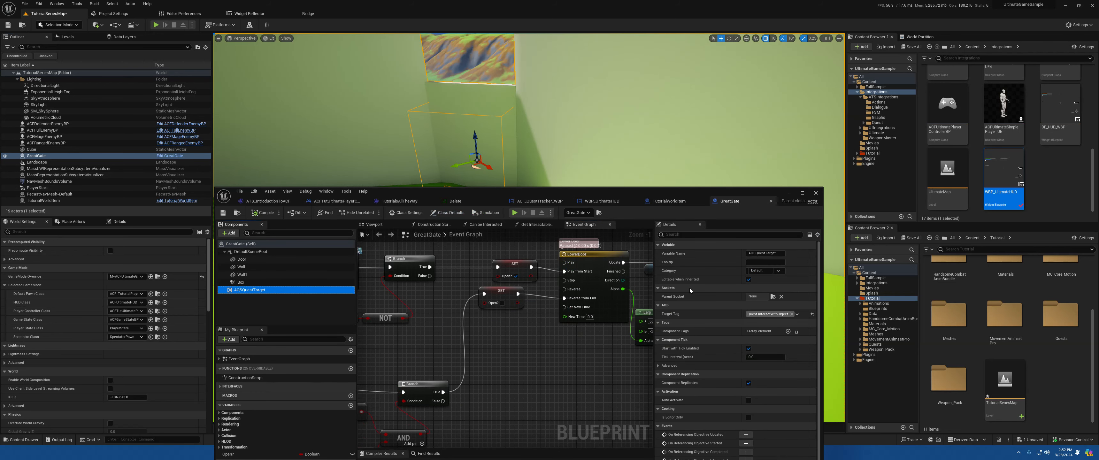
# Step: Set the Target Tag of TutorialWorldItem's AGSQuestTarget component to Quest.GatherItem, and compile and save the blueprint
pyautogui.click(694, 202)
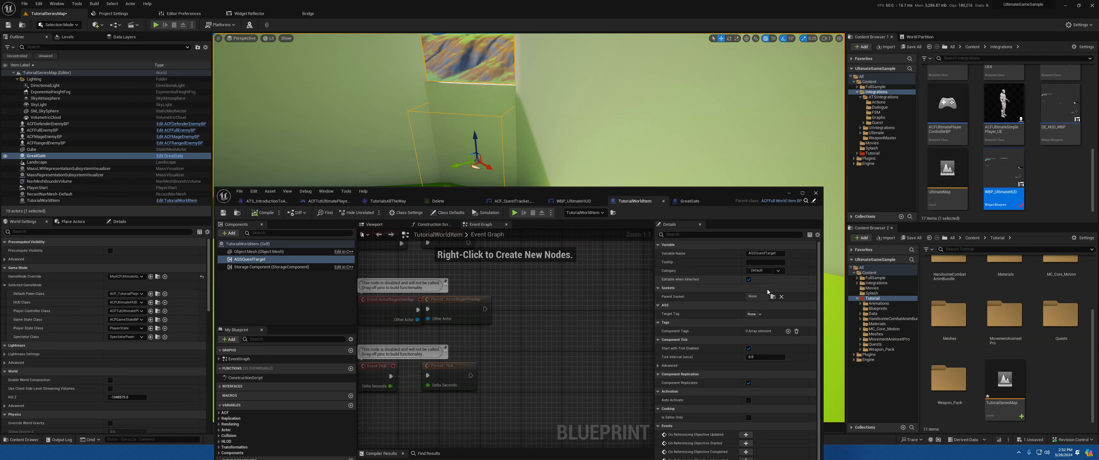
pyautogui.click(759, 314)
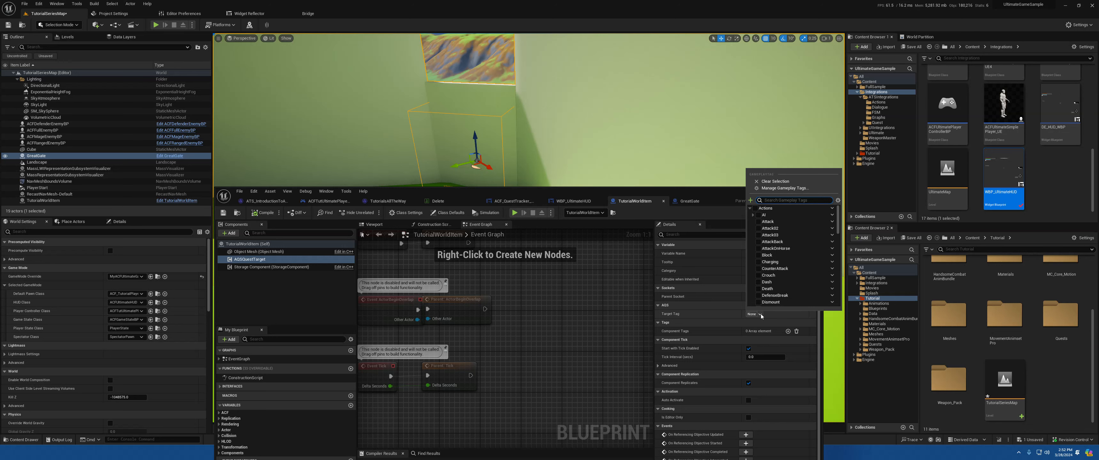
pyautogui.write('pick')
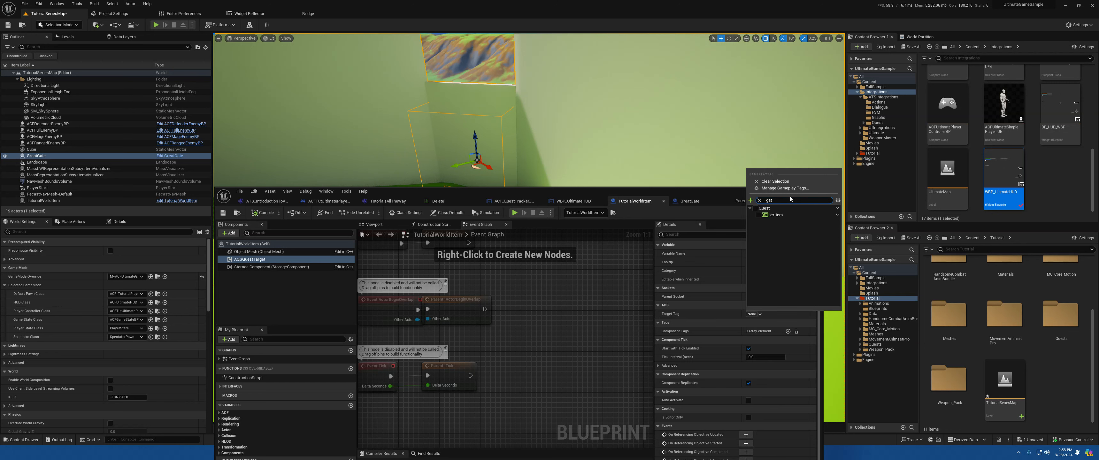
pyautogui.click(758, 215)
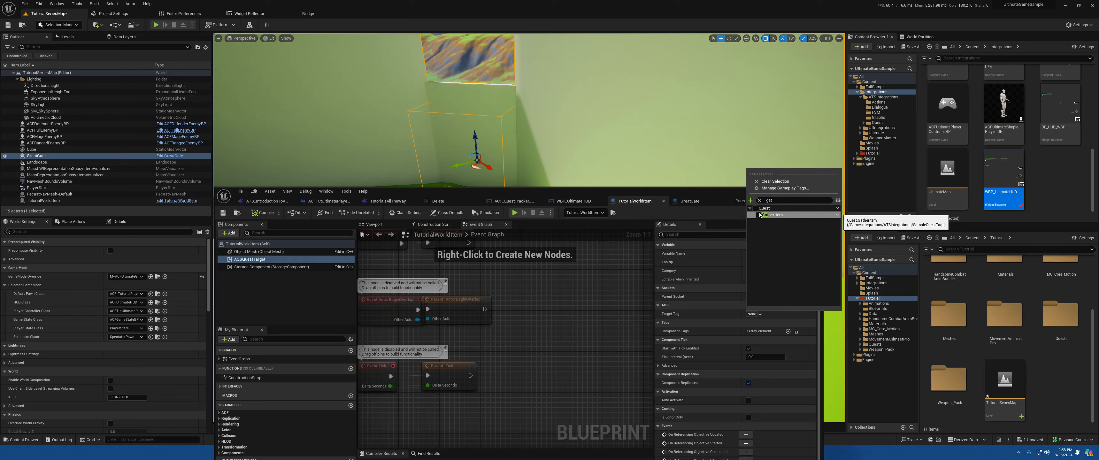
pyautogui.click(259, 213)
pyautogui.click(223, 213)
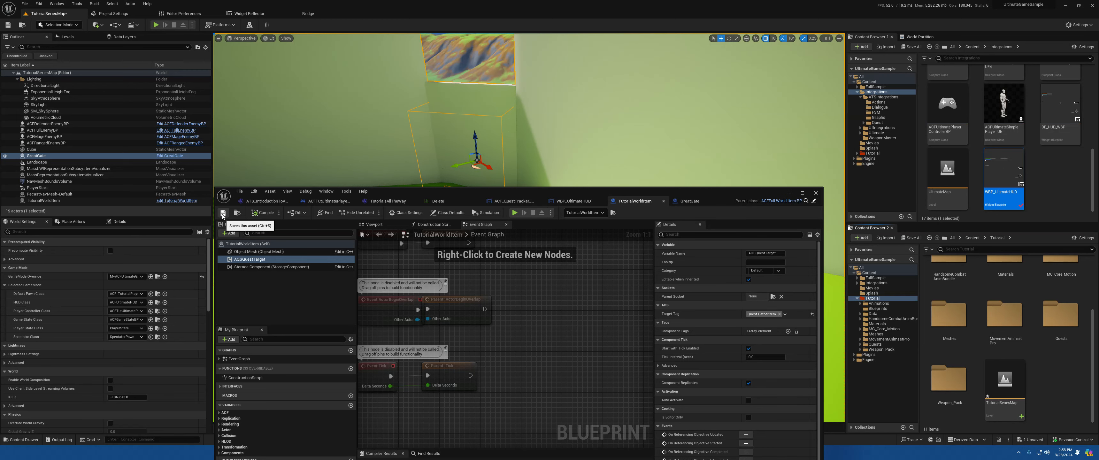
# Step: Clear the Item Class under Items to Check in the Pickup Item objective of the TutorialsAllTheWay quest
pyautogui.click(265, 201)
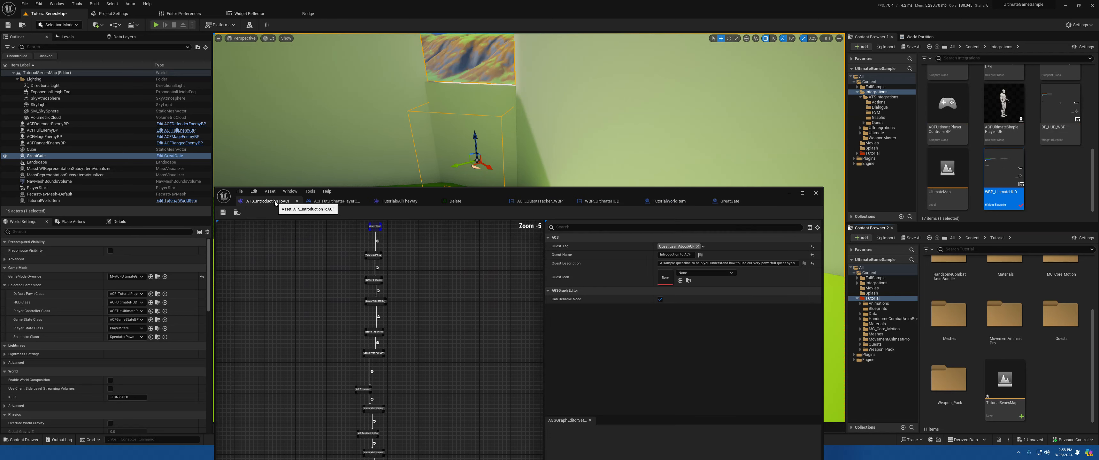
pyautogui.click(399, 201)
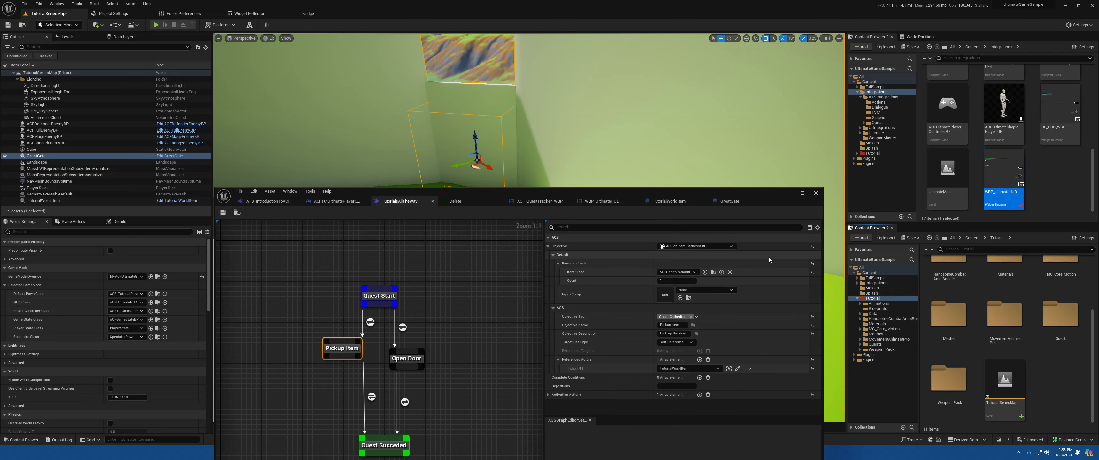
pyautogui.click(730, 273)
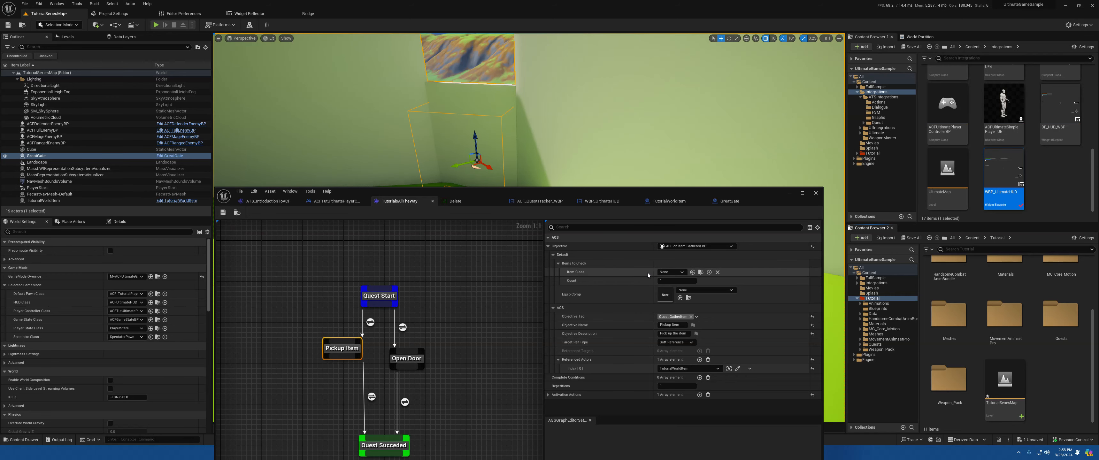
# Step: Play the level, walk to the health potion bag to test the Pickup Item objective, and stop the session
pyautogui.click(789, 193)
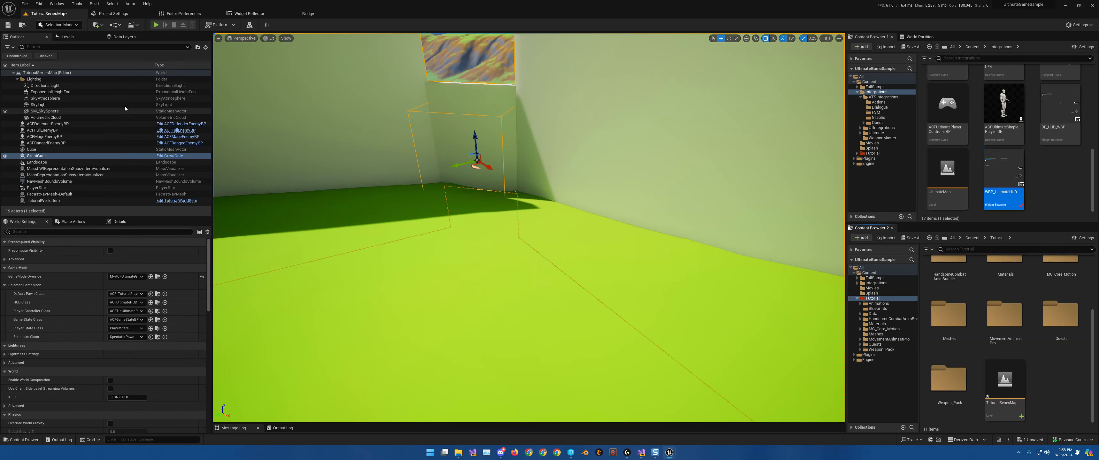
pyautogui.click(156, 25)
pyautogui.press('w')
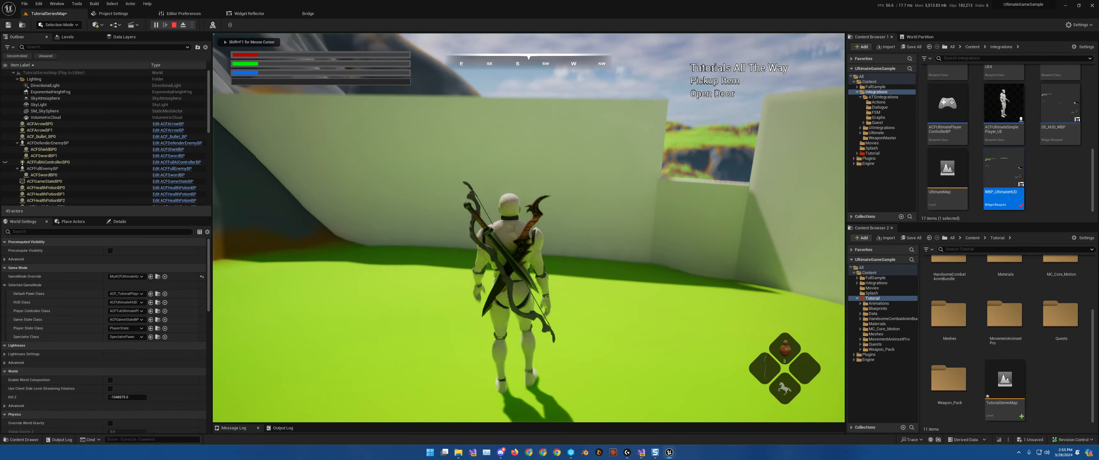
pyautogui.press('e')
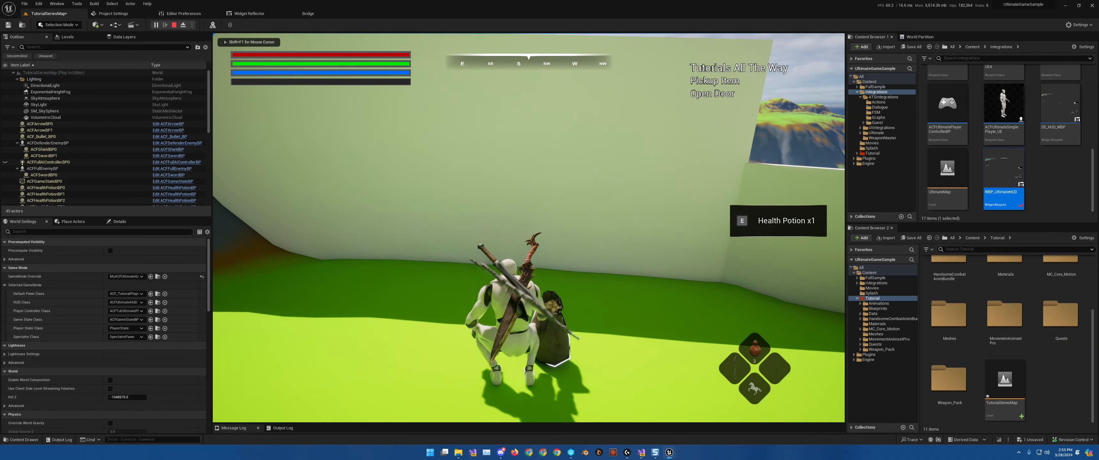
pyautogui.press('Escape')
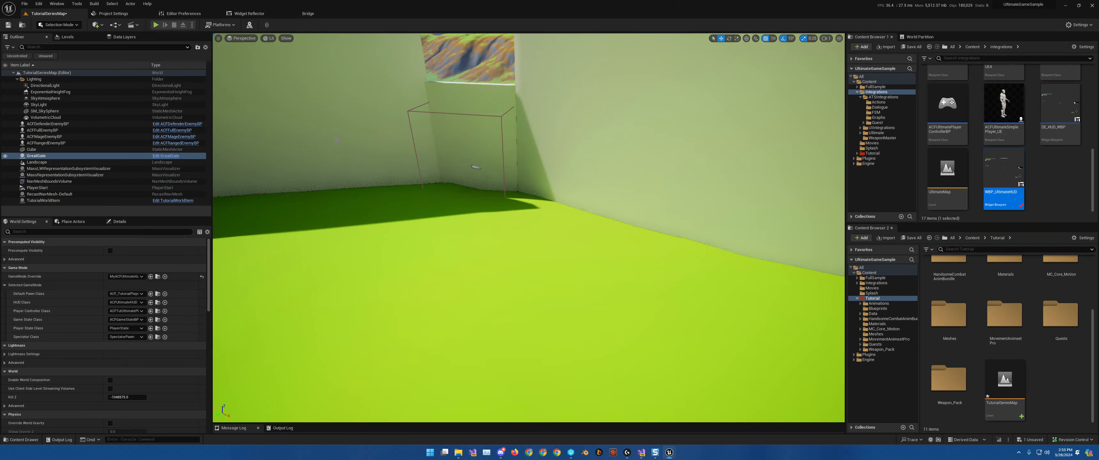
# Step: Set the Item Class under Items to Check in the Pickup Item objective to ACFHealthPotionBP
pyautogui.moveTo(527, 459); pyautogui.dragTo(671, 99)
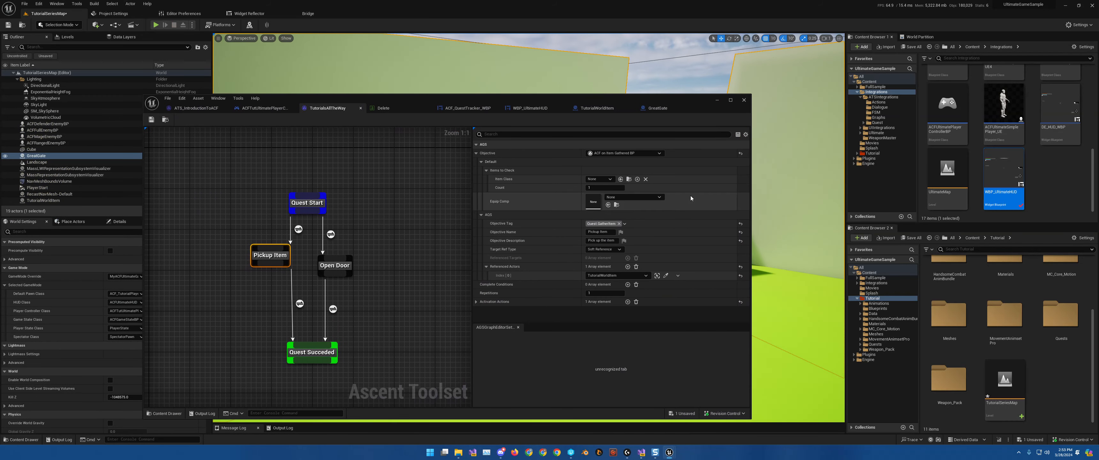
pyautogui.click(607, 179)
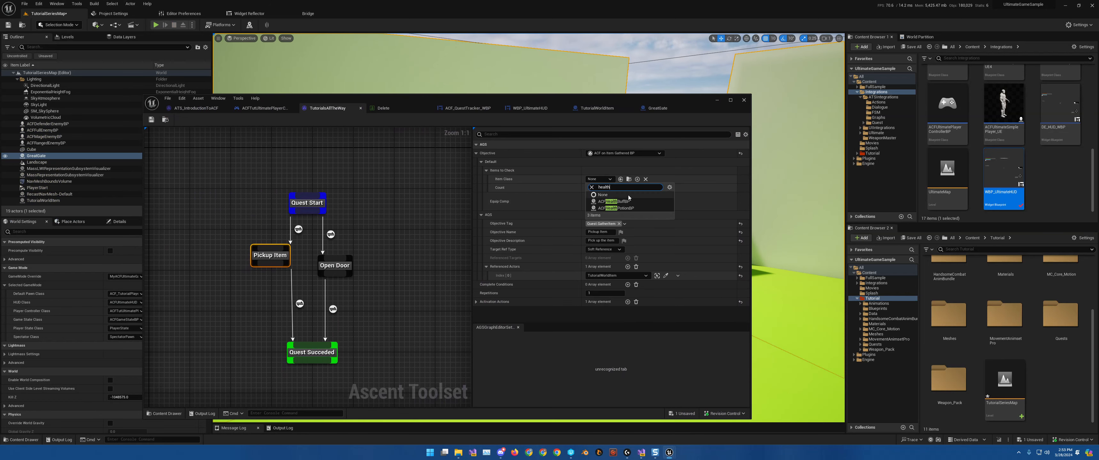
pyautogui.click(633, 209)
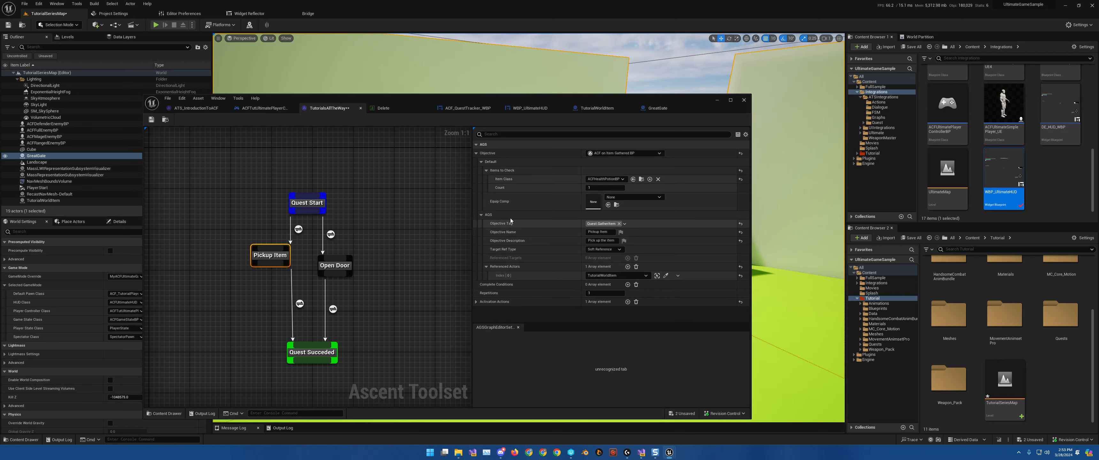
# Step: Remove the ACF Reward Action from Pickup Item's Activation Actions and align the Pickup Item node level with Open Door
pyautogui.click(476, 301)
pyautogui.click(627, 310)
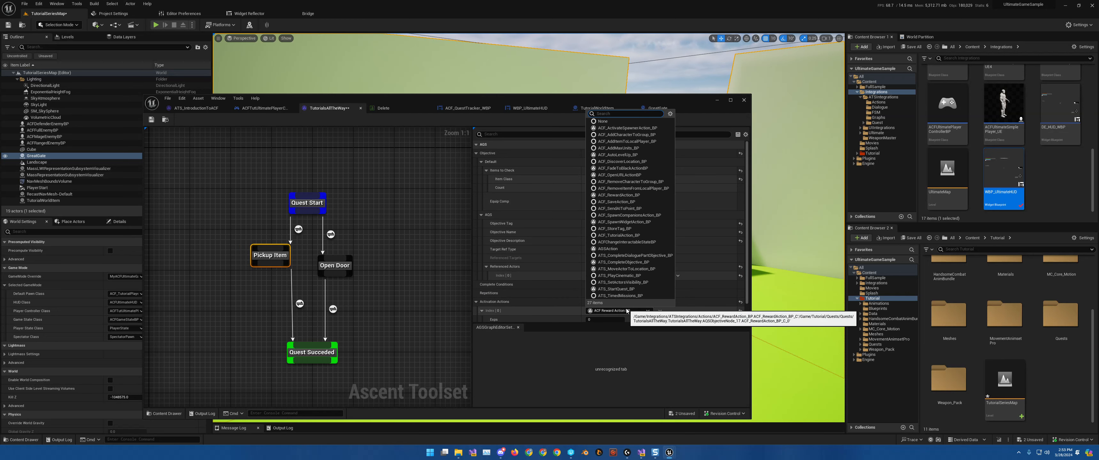
pyautogui.click(561, 306)
pyautogui.scroll(-2, 571, 307)
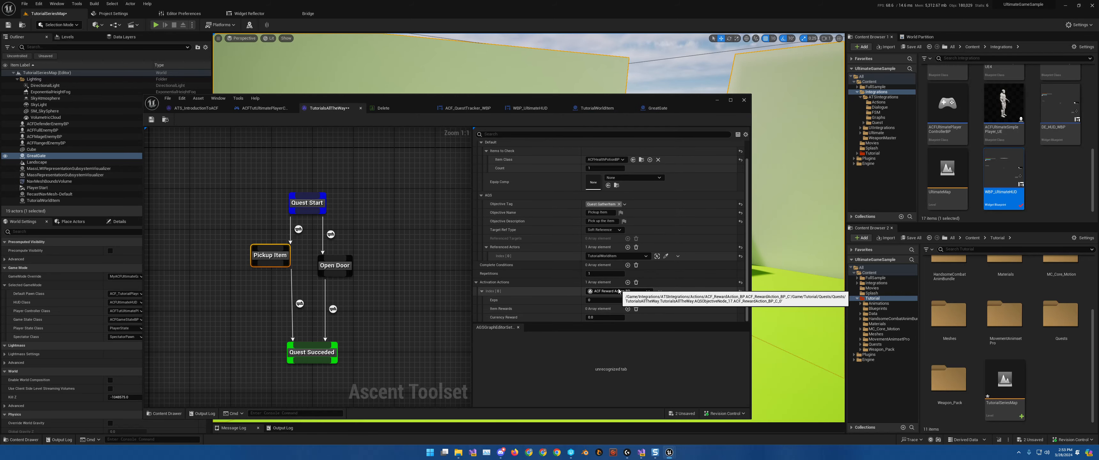
pyautogui.click(597, 292)
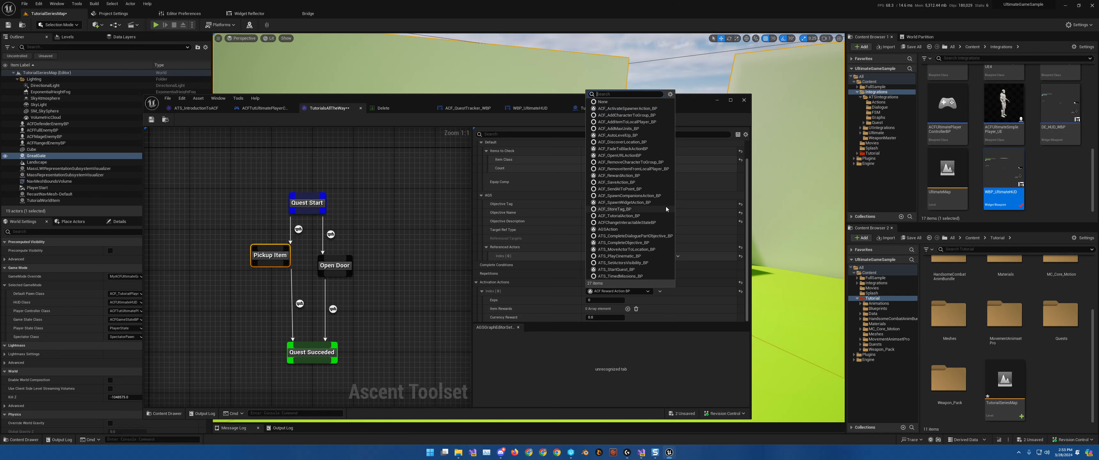
pyautogui.write('obj')
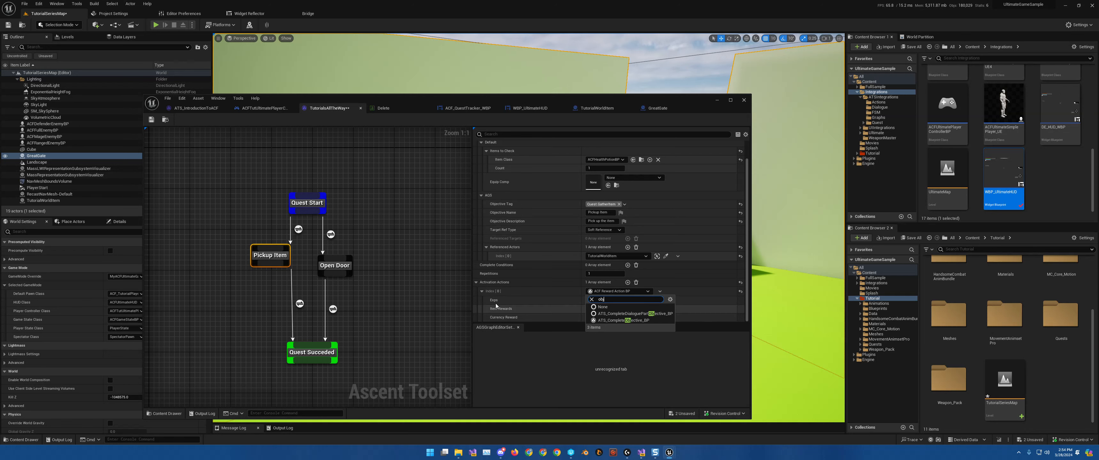
pyautogui.click(571, 294)
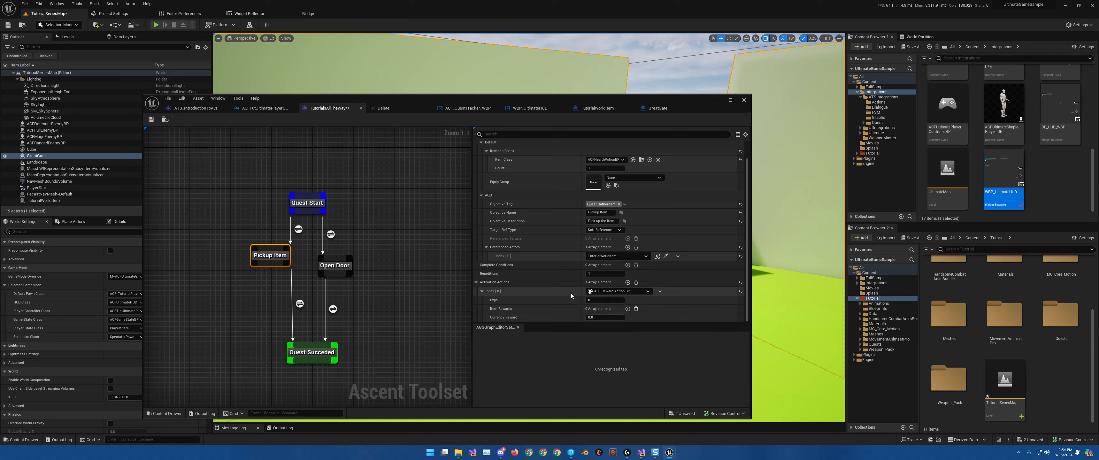
pyautogui.click(636, 283)
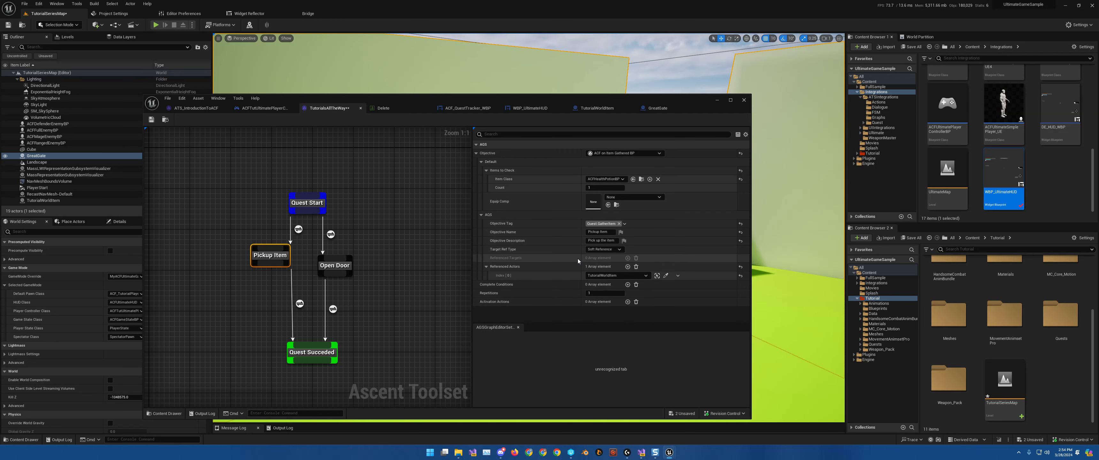
pyautogui.moveTo(276, 256); pyautogui.dragTo(277, 266)
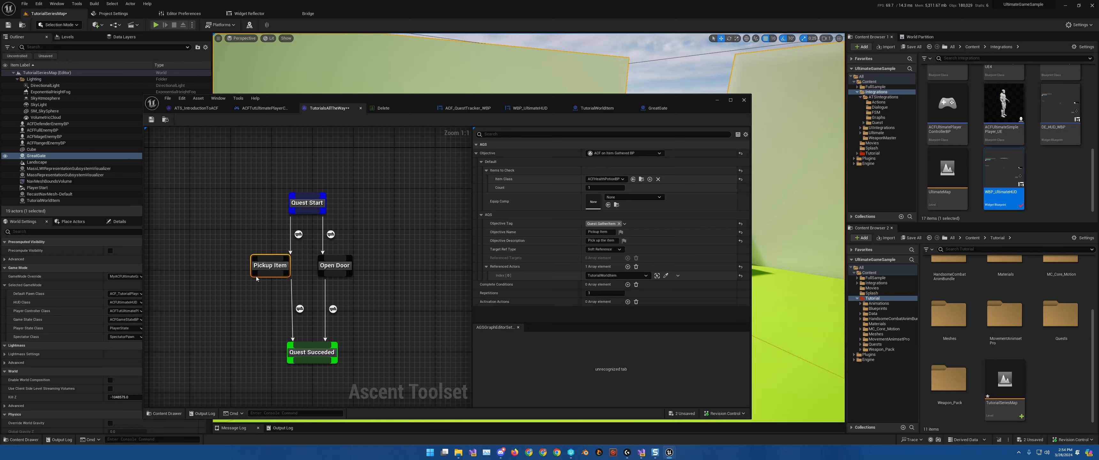
# Step: Compare the Open Door objective's settings with the target tags in the GreatGate and TutorialWorldItem blueprints, and save the TutorialsAllTheWay quest
pyautogui.click(194, 108)
pyautogui.click(336, 109)
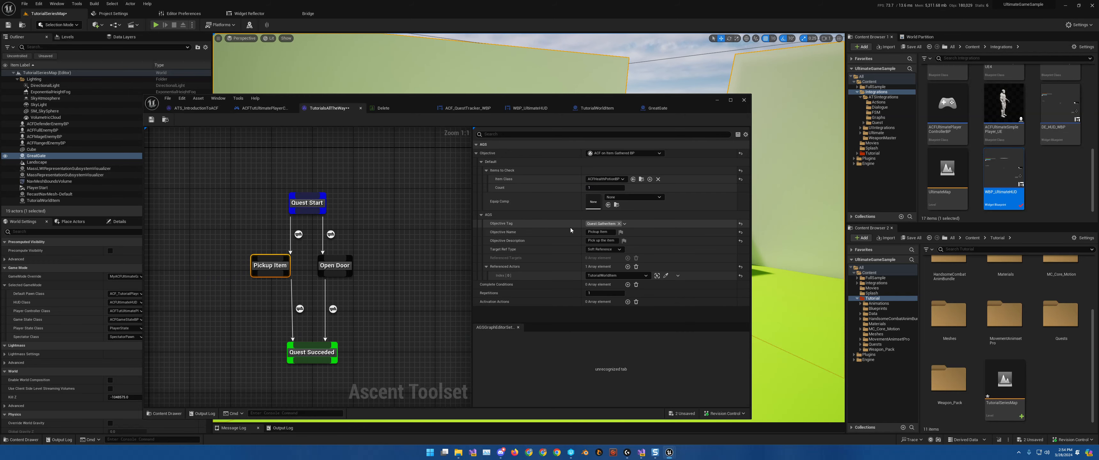
pyautogui.click(339, 267)
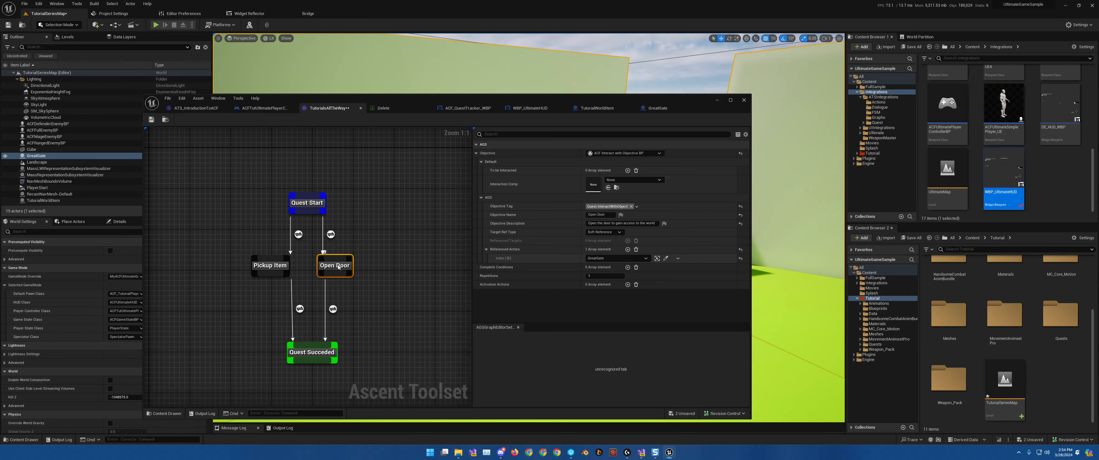
pyautogui.click(665, 110)
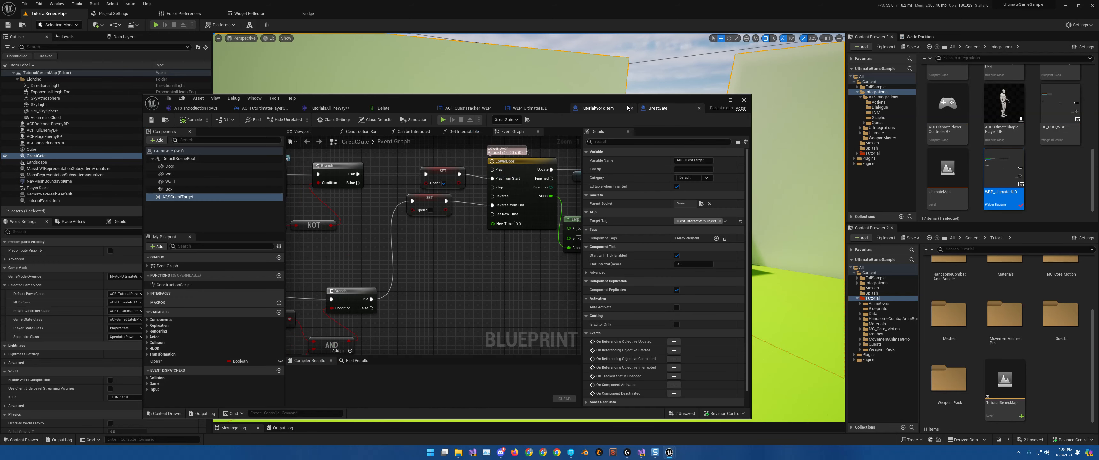
pyautogui.click(563, 108)
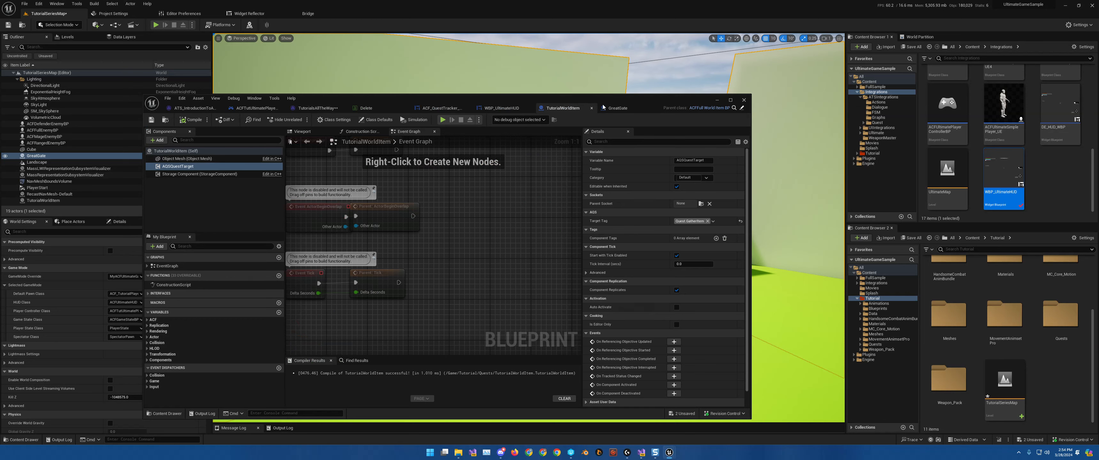
pyautogui.click(634, 107)
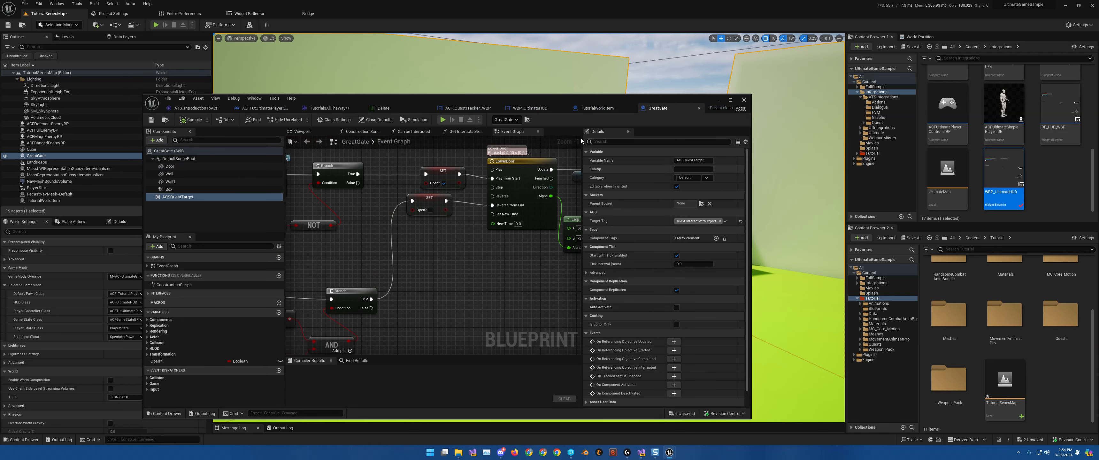
pyautogui.click(466, 108)
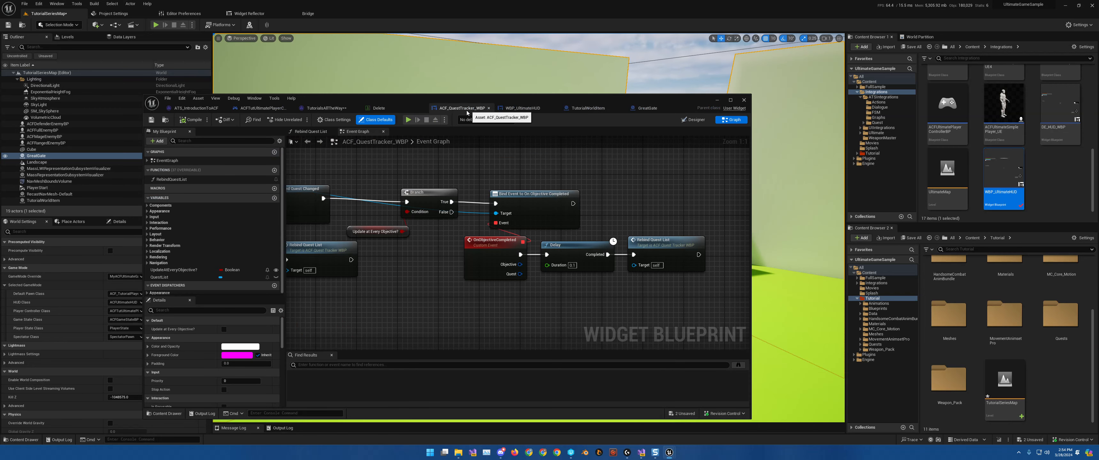
pyautogui.click(329, 109)
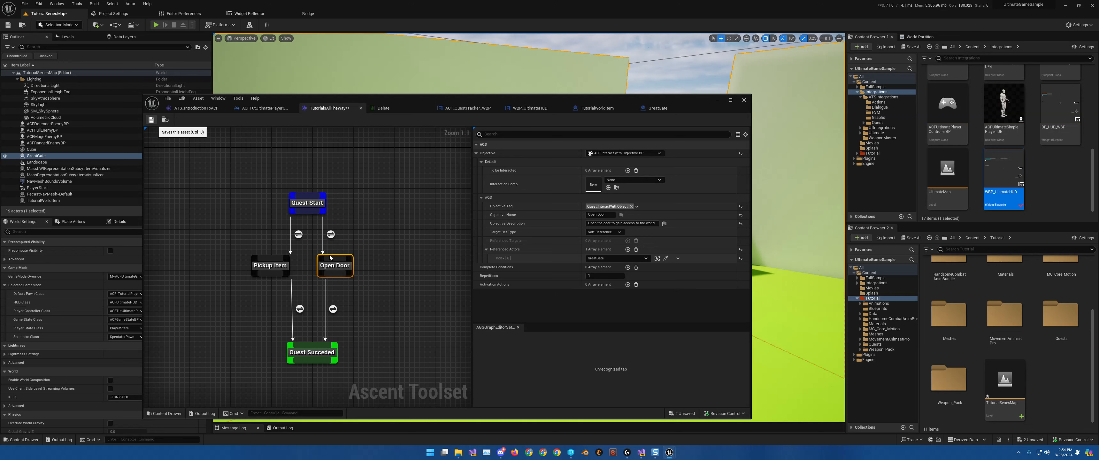
pyautogui.hotkey('ctrl', 's')
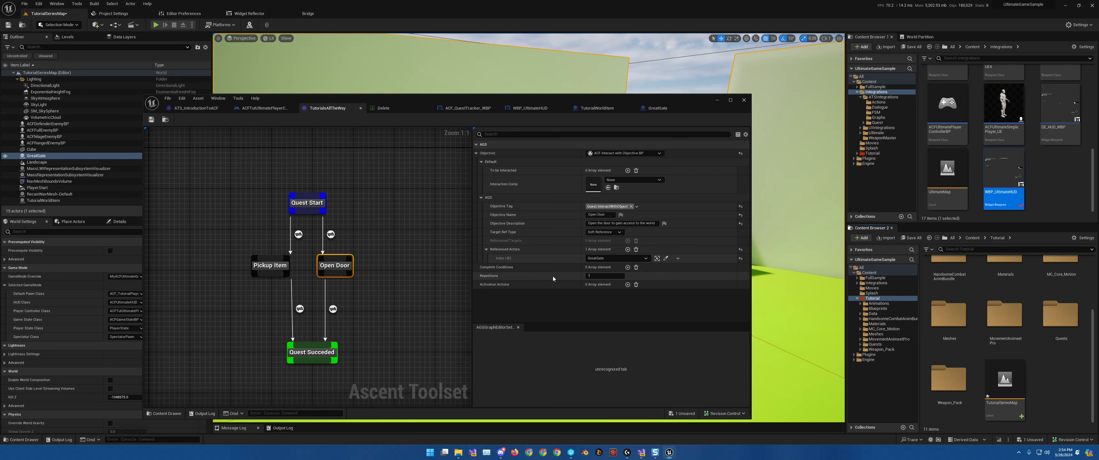
# Step: Change the Pickup Item node's objective type to ACF_InteractWithObjective_BP
pyautogui.click(279, 266)
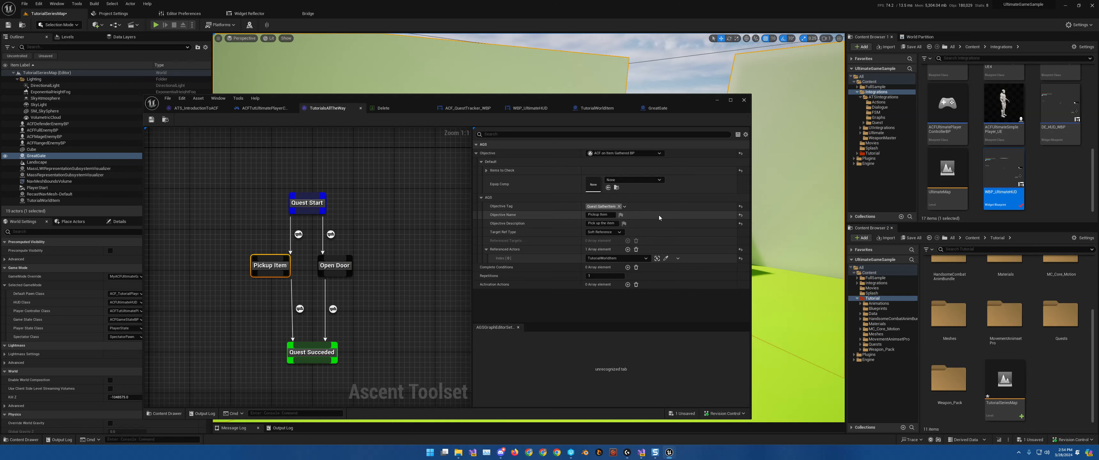
pyautogui.click(629, 154)
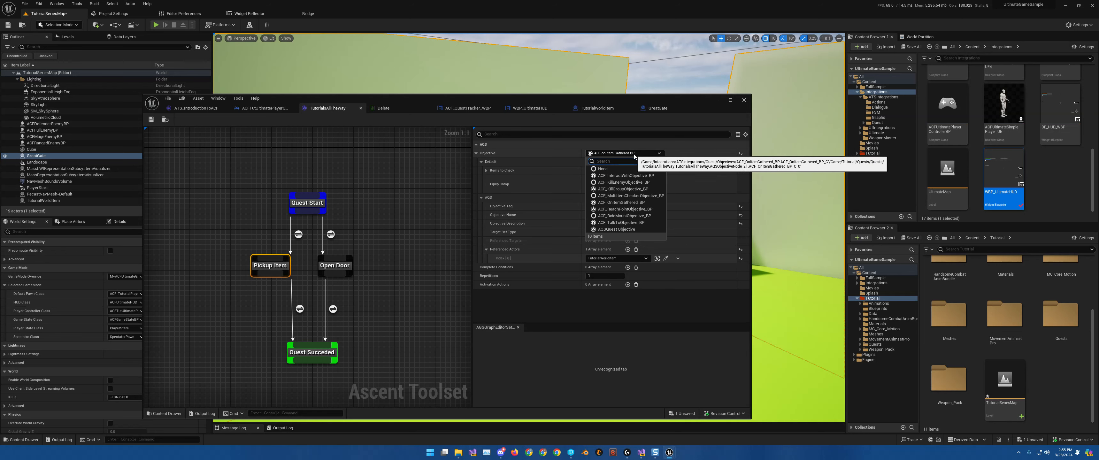
pyautogui.click(642, 177)
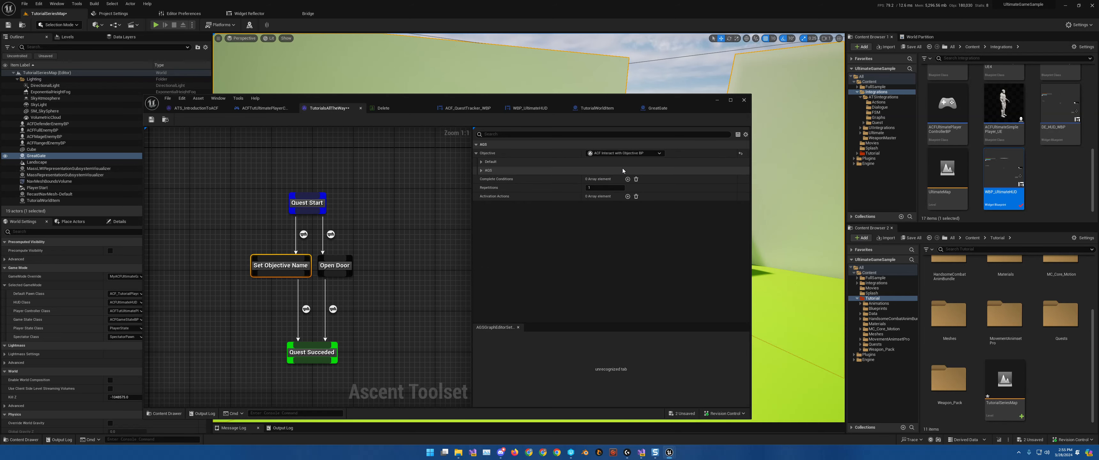
# Step: Set the Objective Tag of the unnamed interact objective to Quest.GatherItem
pyautogui.moveTo(683, 108); pyautogui.dragTo(552, 107)
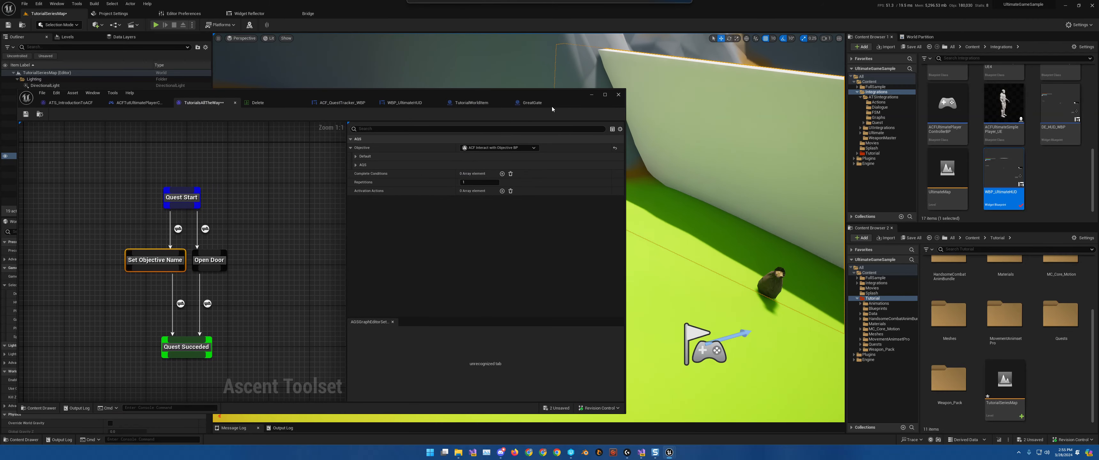
pyautogui.click(357, 165)
pyautogui.click(474, 174)
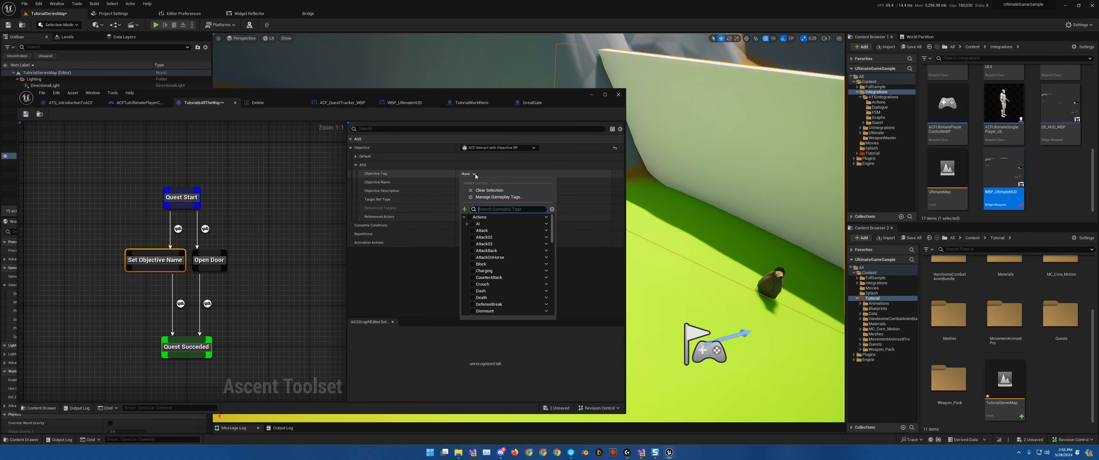
pyautogui.write('gather')
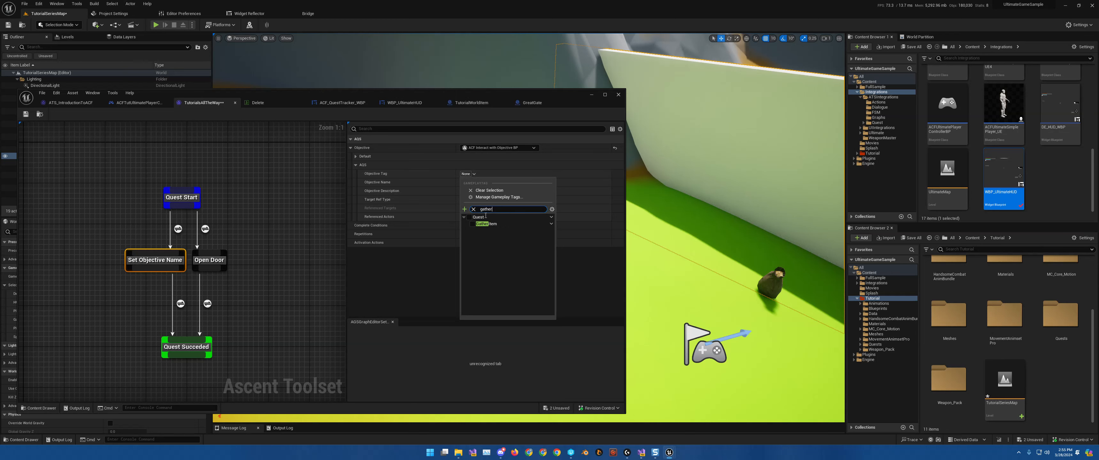
pyautogui.click(473, 223)
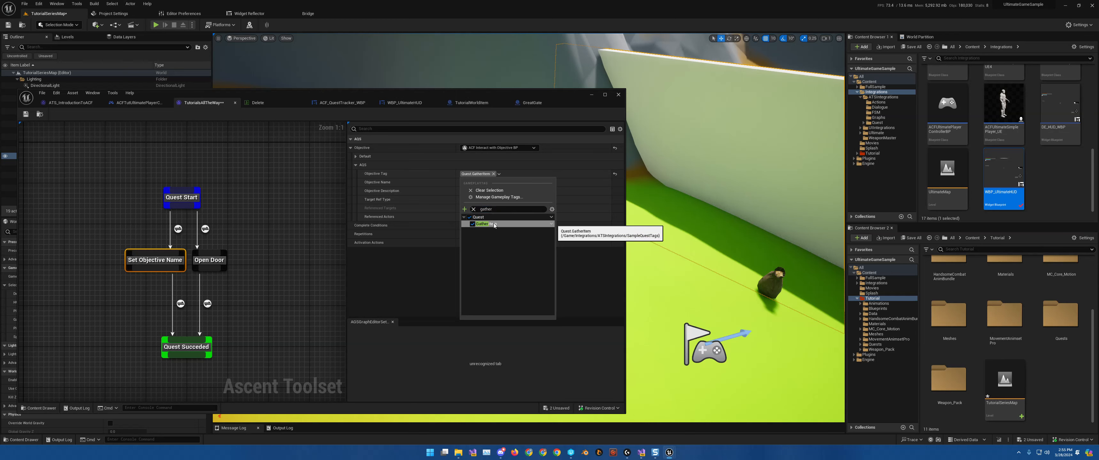
pyautogui.click(527, 172)
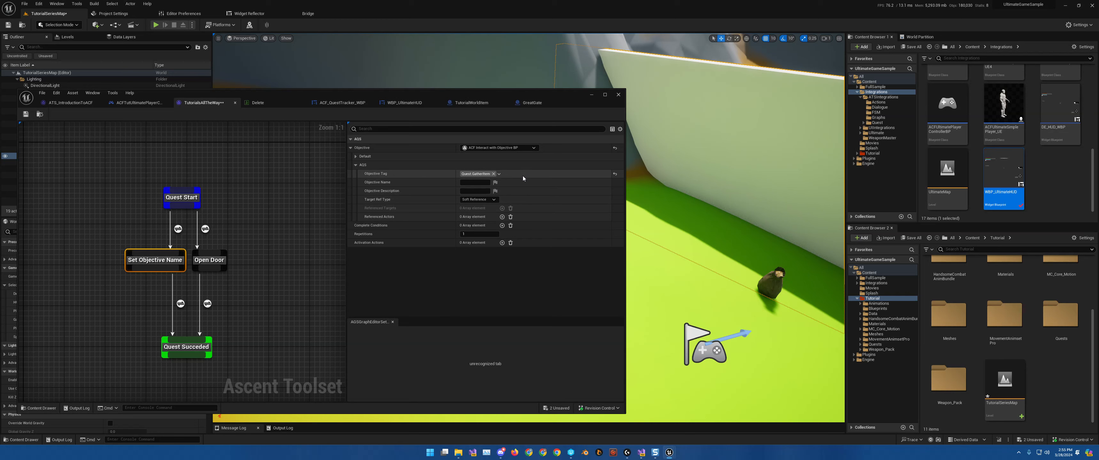
# Step: Add the TutorialWorldItem bag from the level as the objective's referenced actor and save the quest
pyautogui.click(502, 217)
pyautogui.click(541, 225)
pyautogui.click(775, 278)
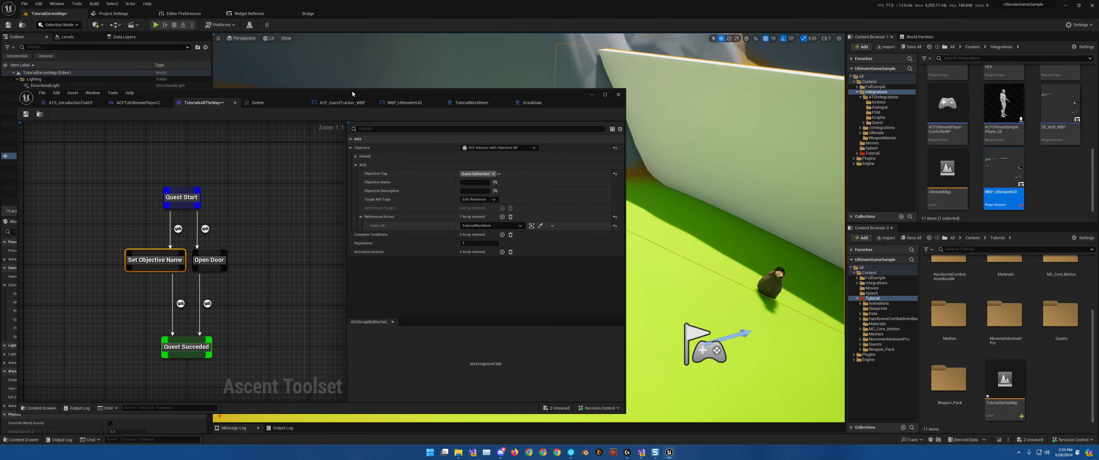
pyautogui.moveTo(353, 91); pyautogui.dragTo(483, 107)
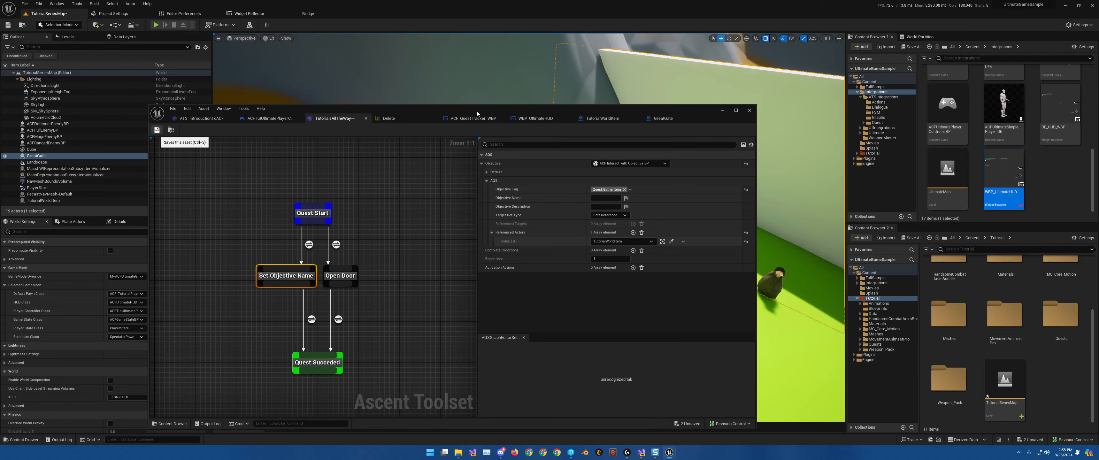
# Step: Play the level, walk to the bag to test the interact-type objective, and stop the session
pyautogui.moveTo(484, 109); pyautogui.dragTo(578, 368)
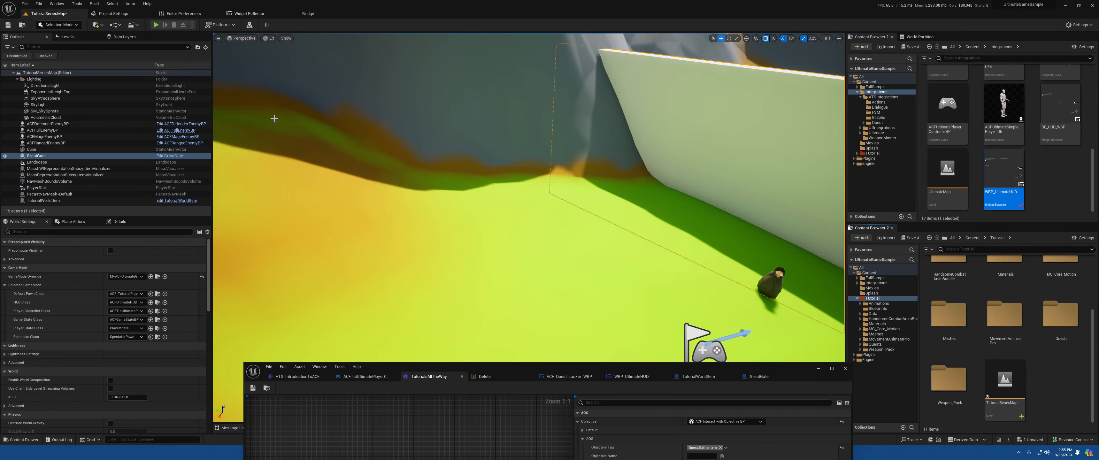
pyautogui.click(156, 25)
pyautogui.press('w')
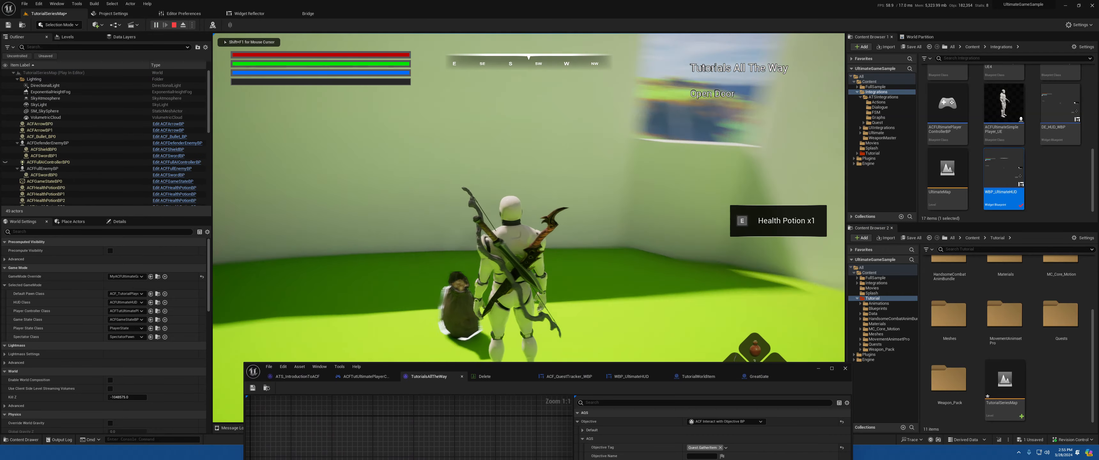
pyautogui.press('Escape')
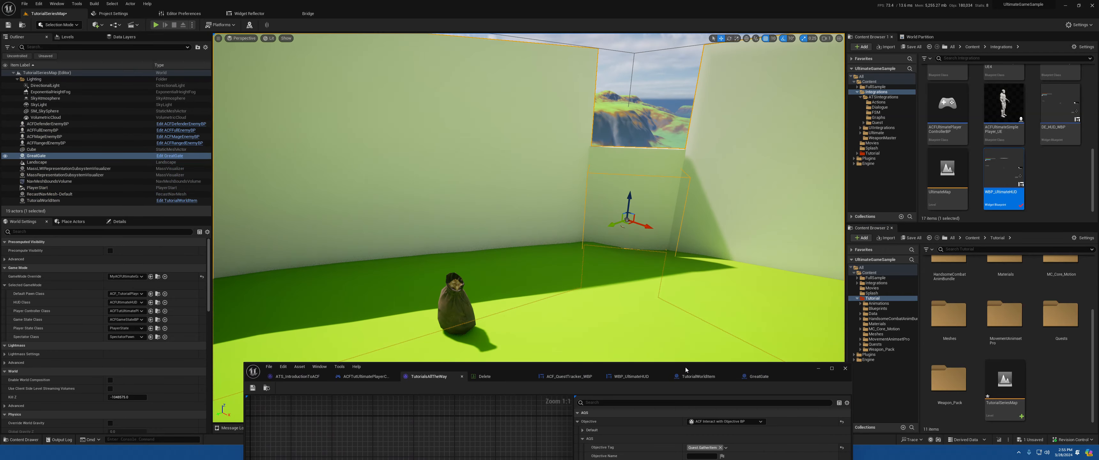
# Step: Name the GatherItem objective Pickup Back, set its description to "Pick up the bag", and save the quest
pyautogui.moveTo(686, 367); pyautogui.dragTo(607, 138)
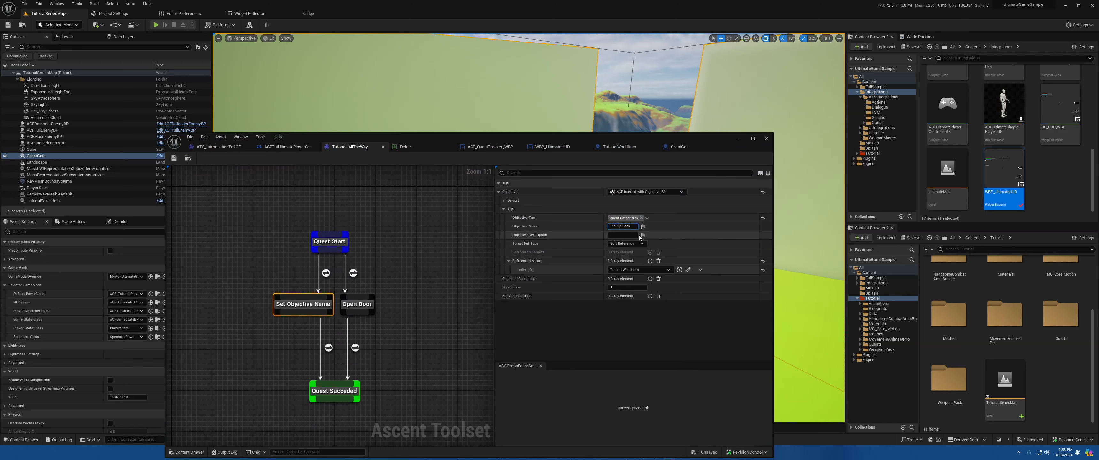
pyautogui.click(630, 234)
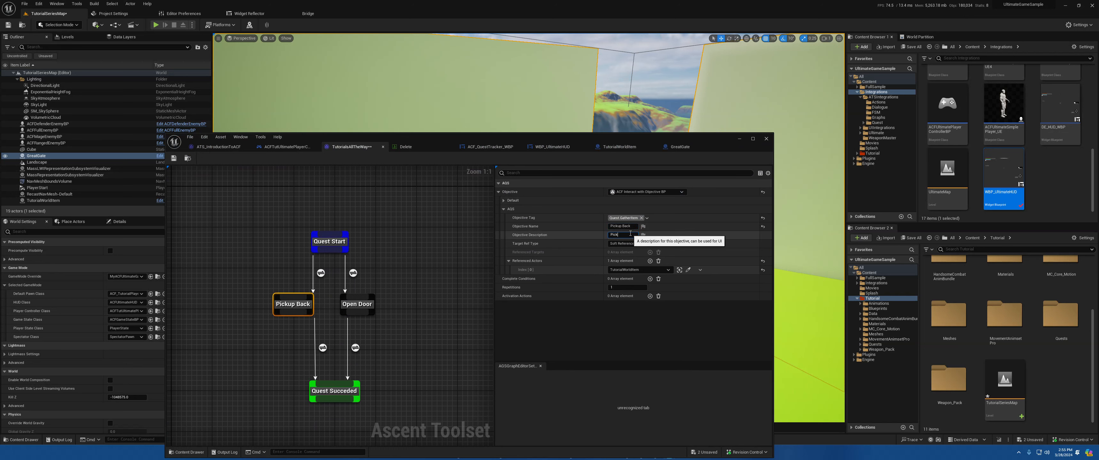
pyautogui.write('Pick up the bag')
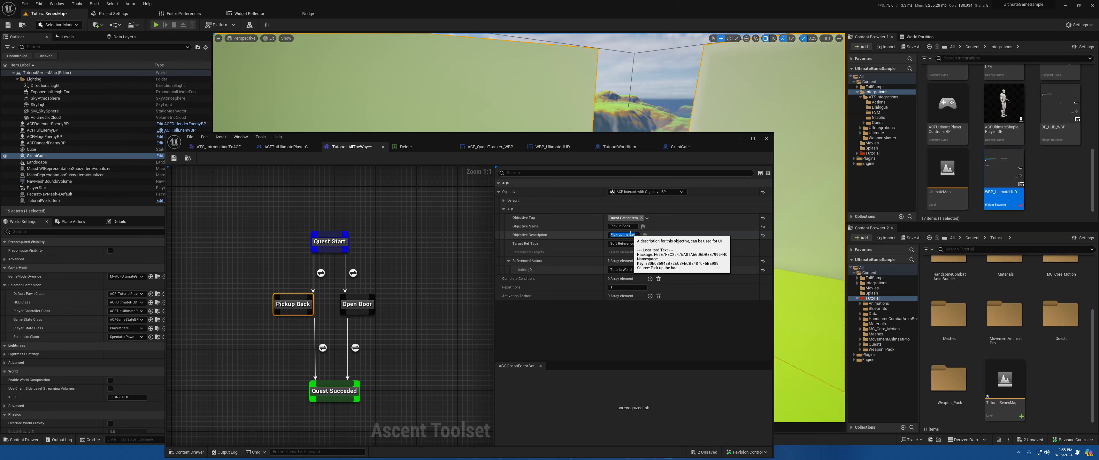
pyautogui.press('Return')
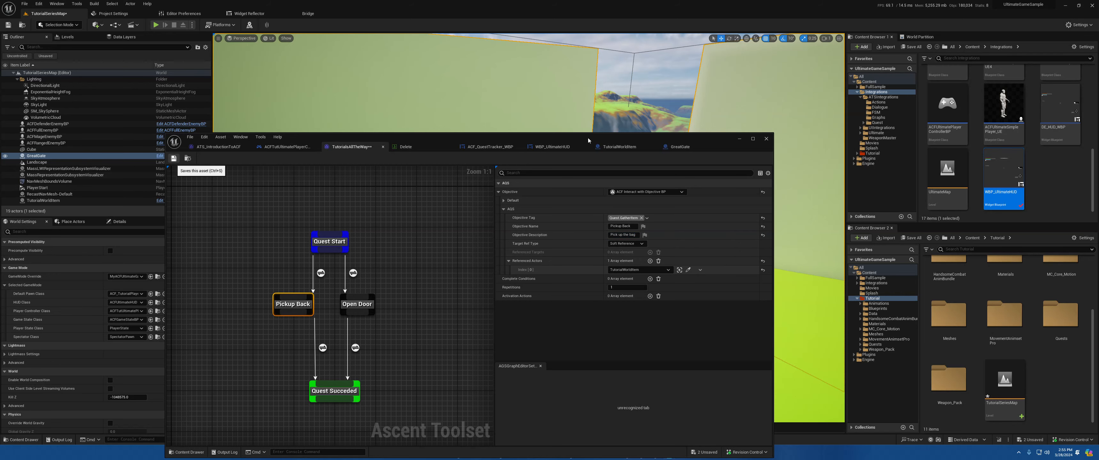
# Step: Play the level, walk to the bag, pick up the Health Potion to test the named objective, and stop the session
pyautogui.moveTo(576, 139); pyautogui.dragTo(0, 197)
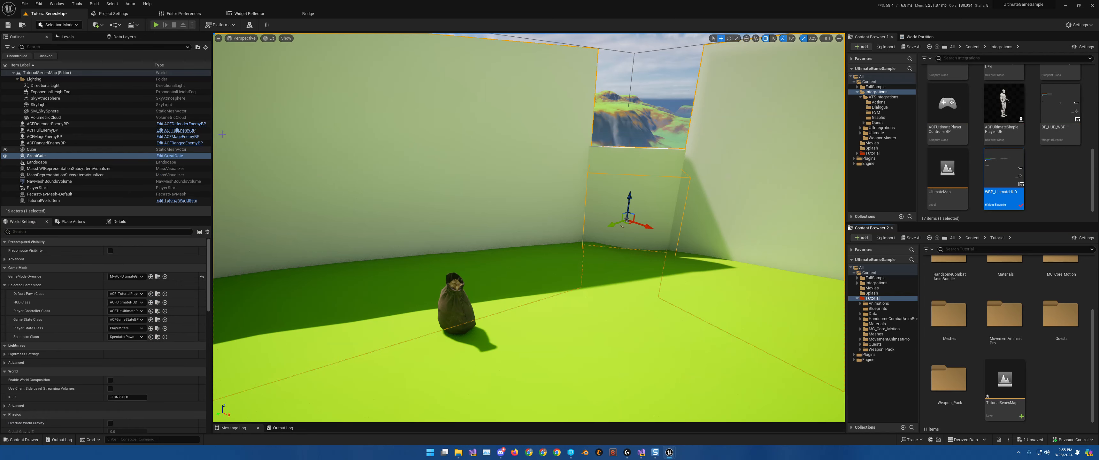
pyautogui.click(156, 25)
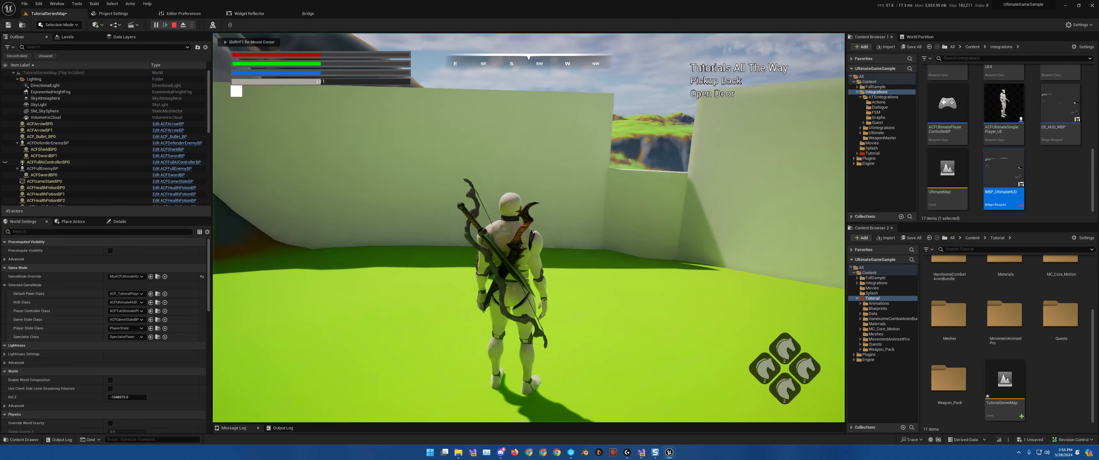
pyautogui.press('w')
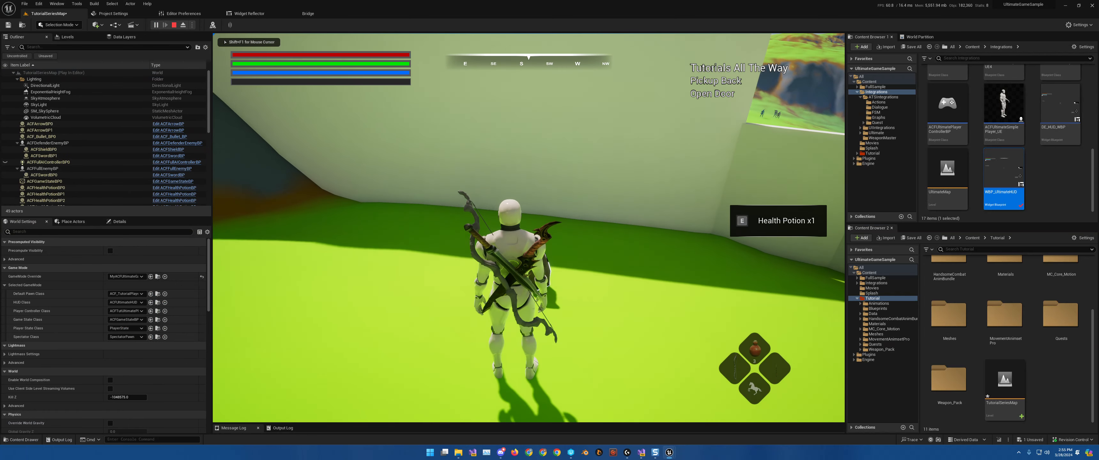
pyautogui.press('e')
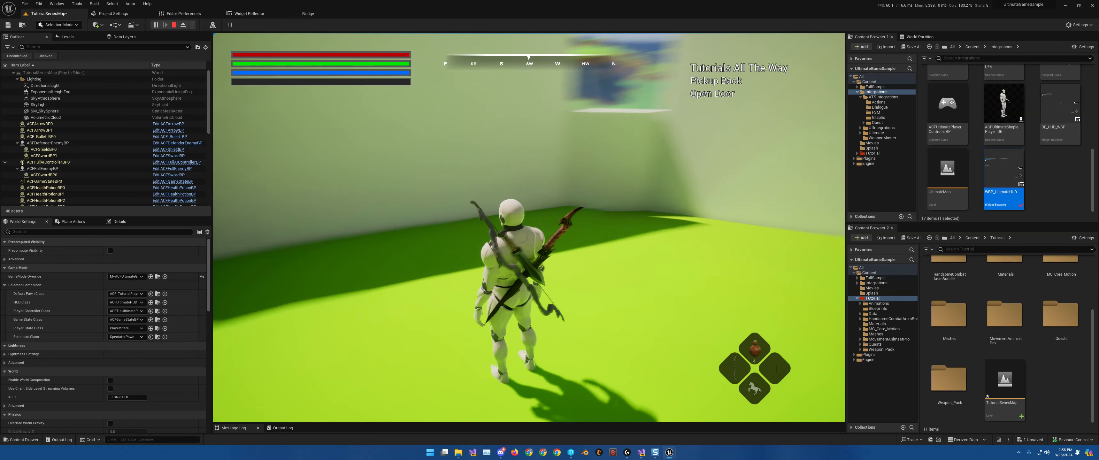
pyautogui.press('Escape')
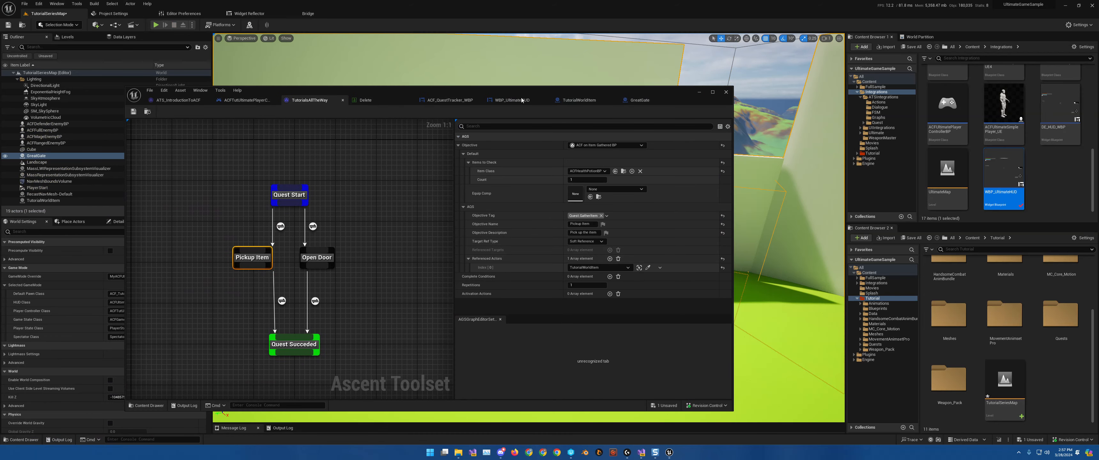
# Step: Bring the quest graph into view and select the Open Door node to examine its objective type and referenced actor
pyautogui.moveTo(523, 91); pyautogui.dragTo(265, 142)
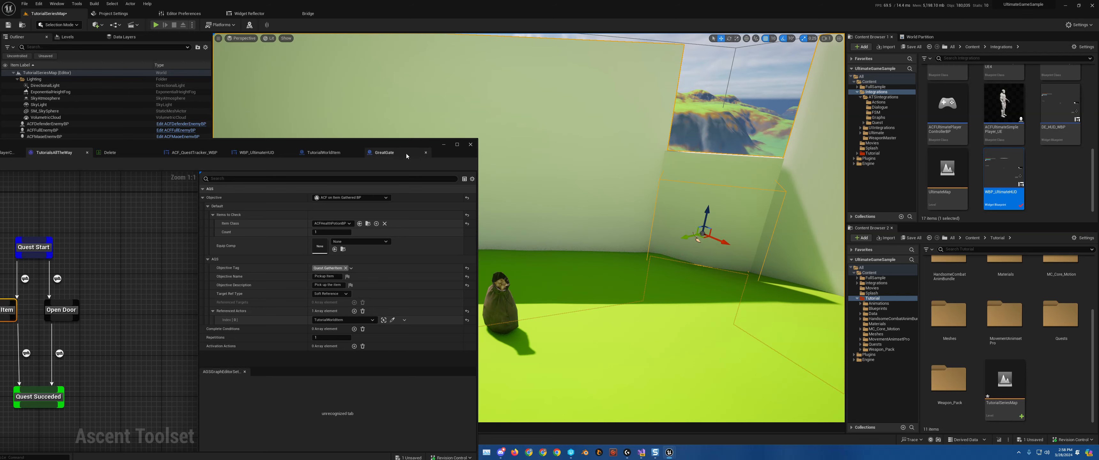
pyautogui.moveTo(391, 144); pyautogui.dragTo(673, 85)
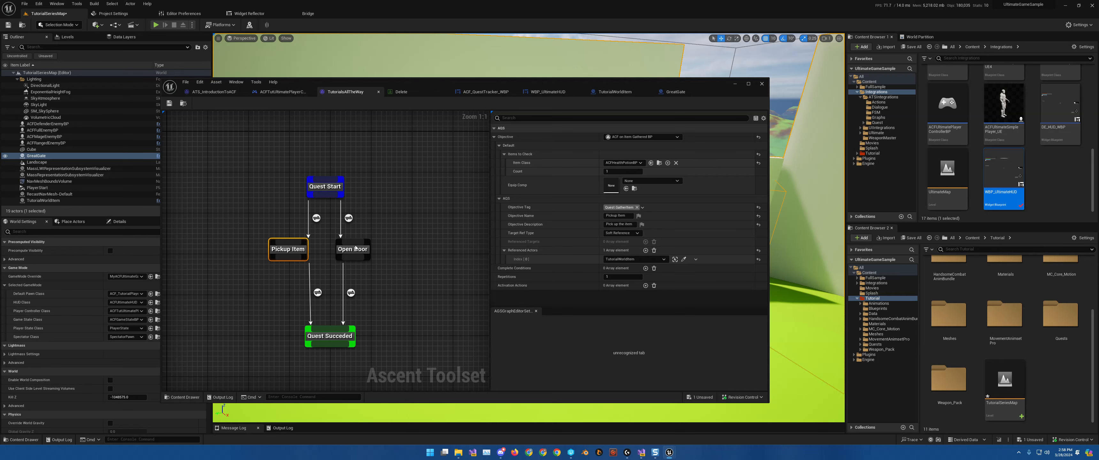
pyautogui.click(360, 251)
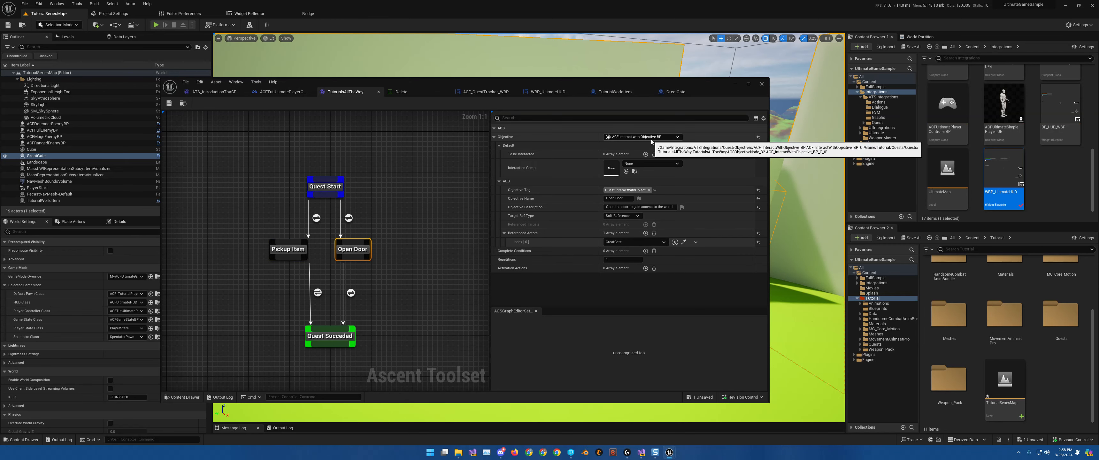